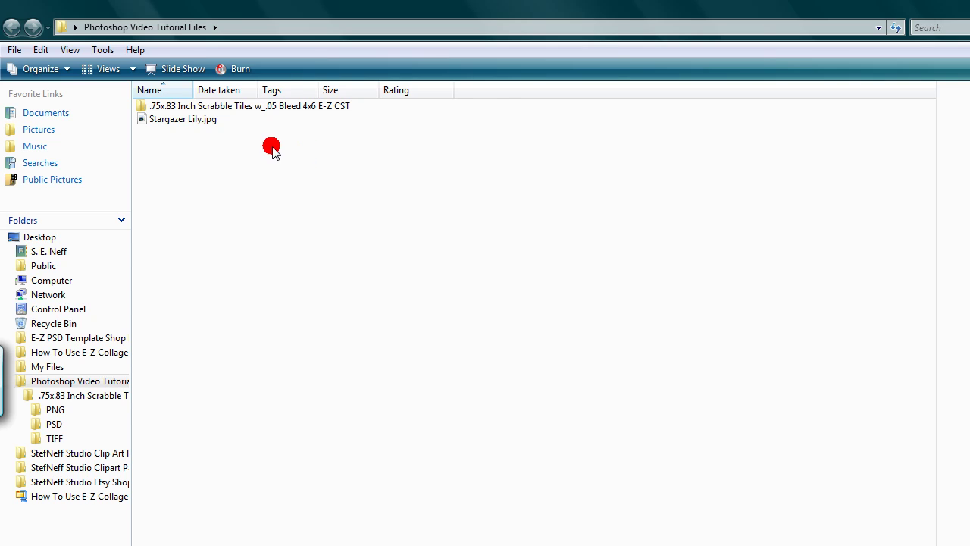
Open the PSD subfolder inside the ".75x.83 Inch Scrabble Tiles w_.05 Bleed 4x6 E-Z CST" folder
{"action": "double_click", "coordinate": [271, 107]}
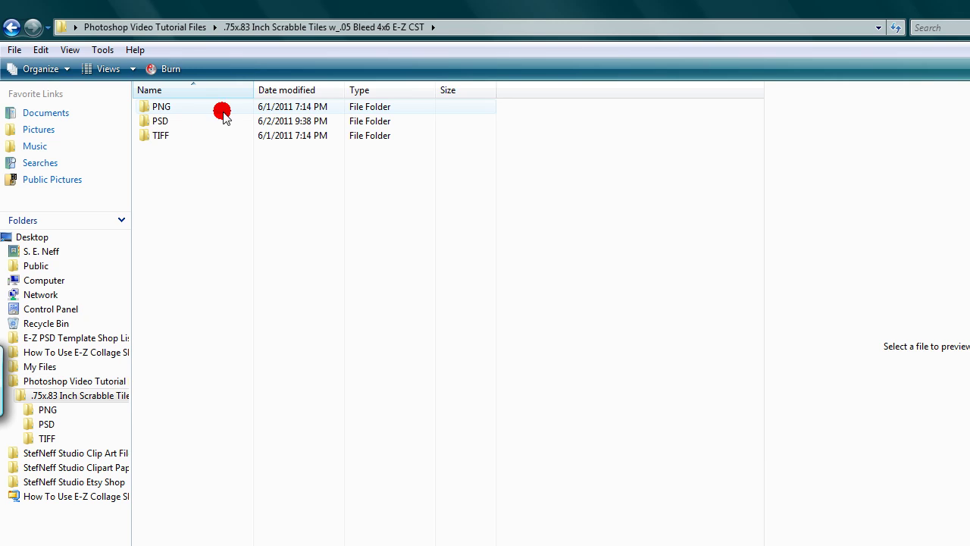
{"action": "left_click", "coordinate": [180, 122]}
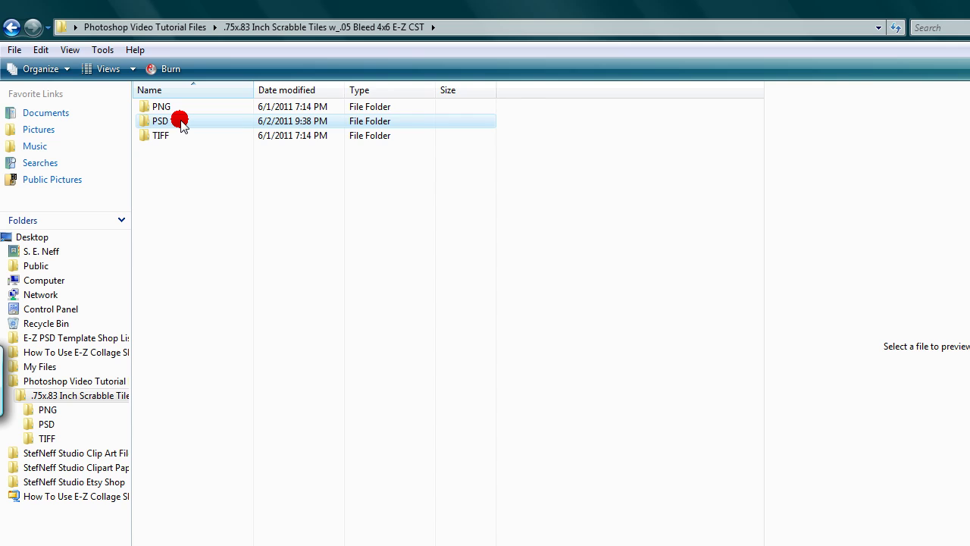
{"action": "double_click", "coordinate": [180, 122]}
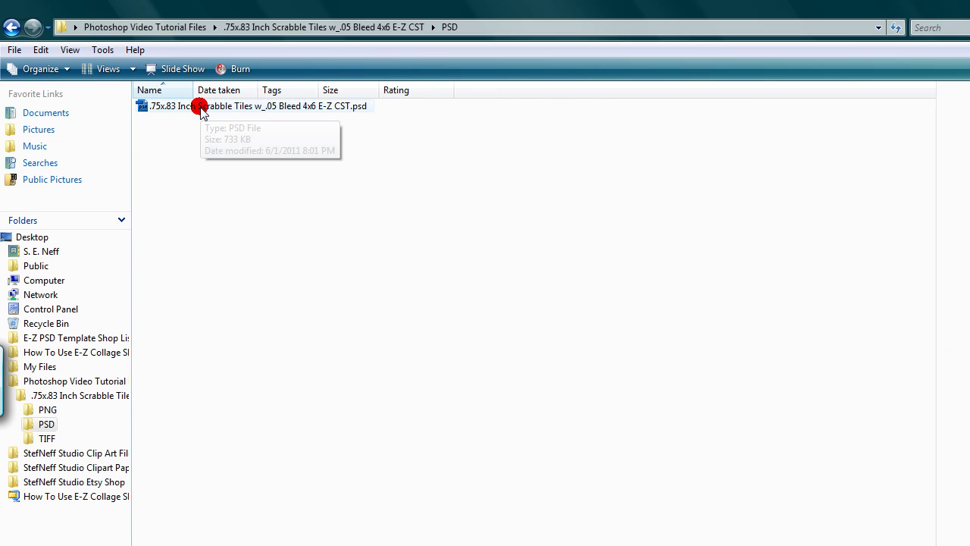
Make a copy of the ".75x.83 Inch Scrabble Tiles w_.05 Bleed 4x6 E-Z CST.psd" template in the same folder
{"action": "right_click", "coordinate": [201, 110]}
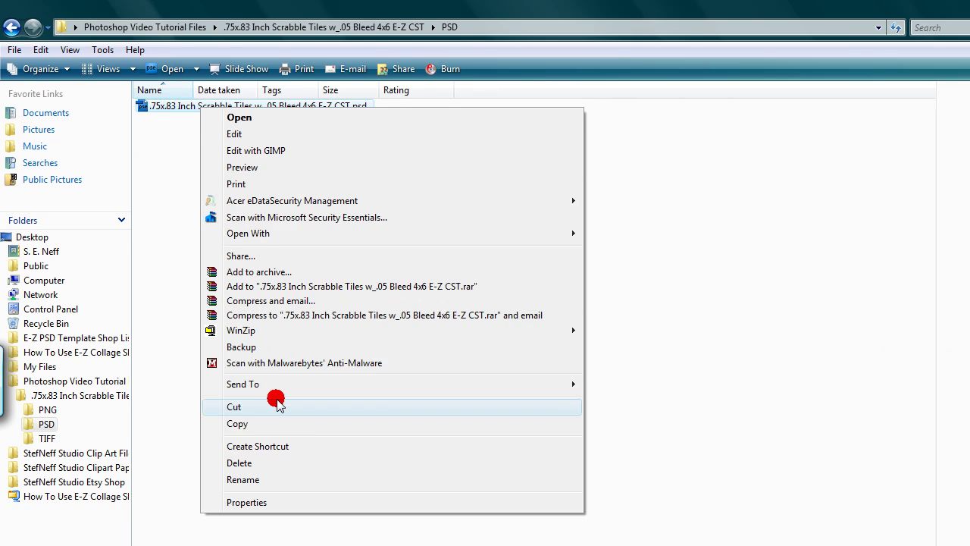
{"action": "left_click", "coordinate": [267, 409]}
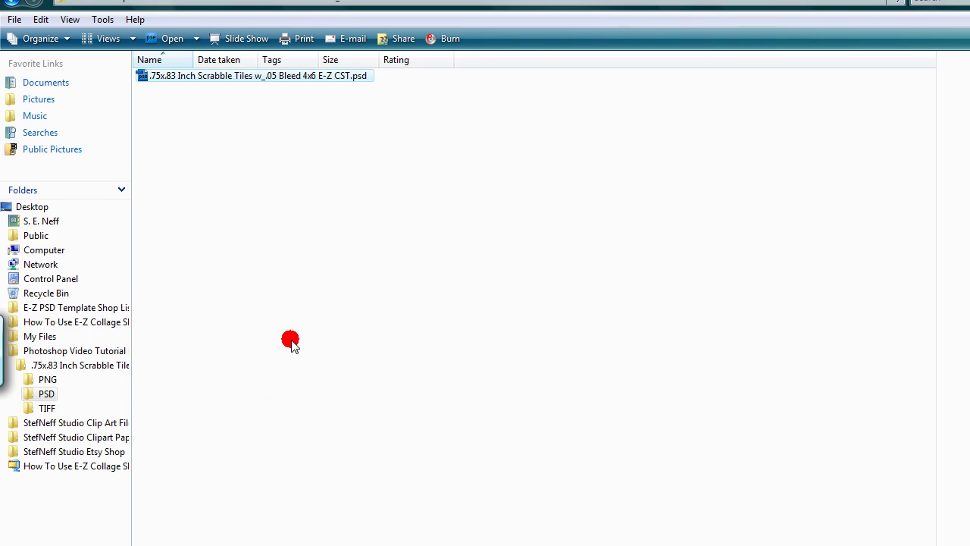
{"action": "right_click", "coordinate": [302, 177]}
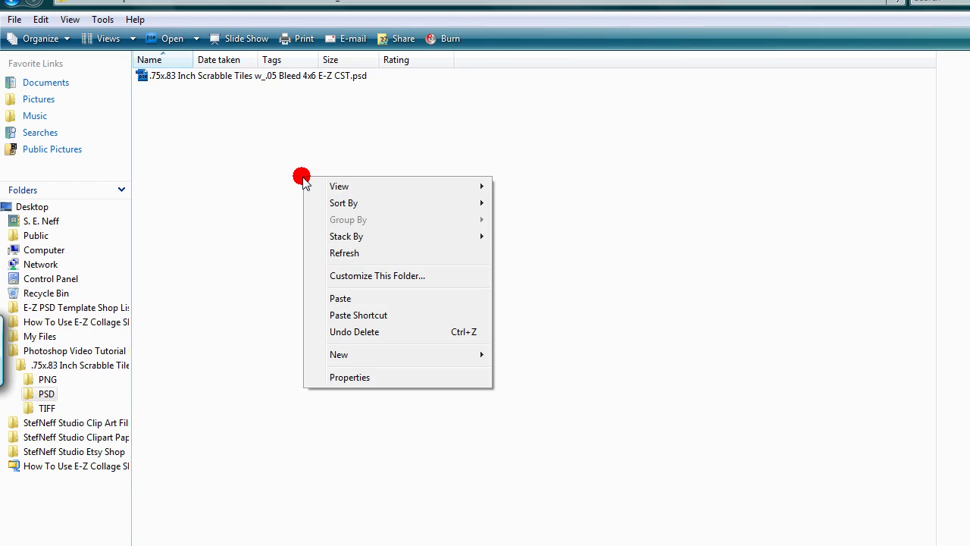
{"action": "left_click", "coordinate": [351, 299]}
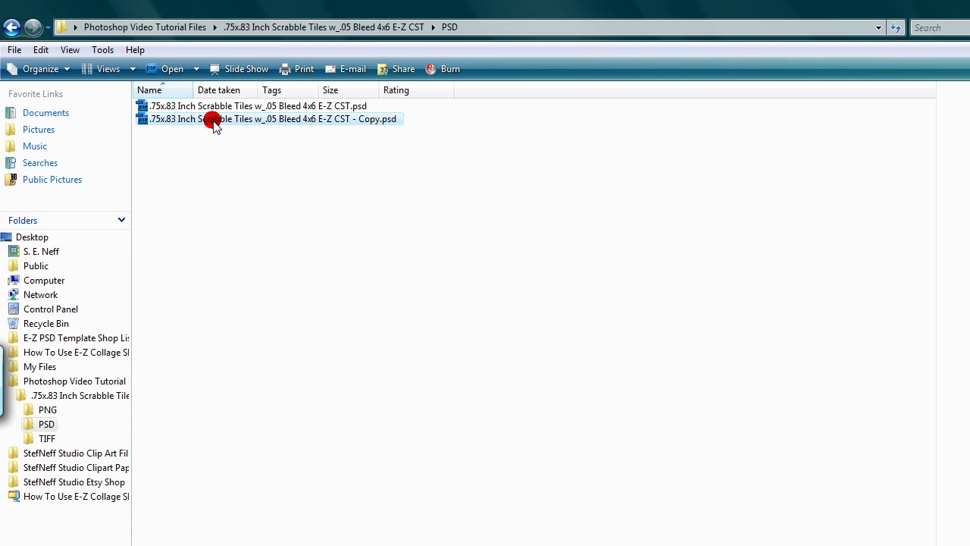
Rename the copied template file as "Scrabble Tile Stargazer Lily Collage Sheet.psd"
{"action": "right_click", "coordinate": [214, 91]}
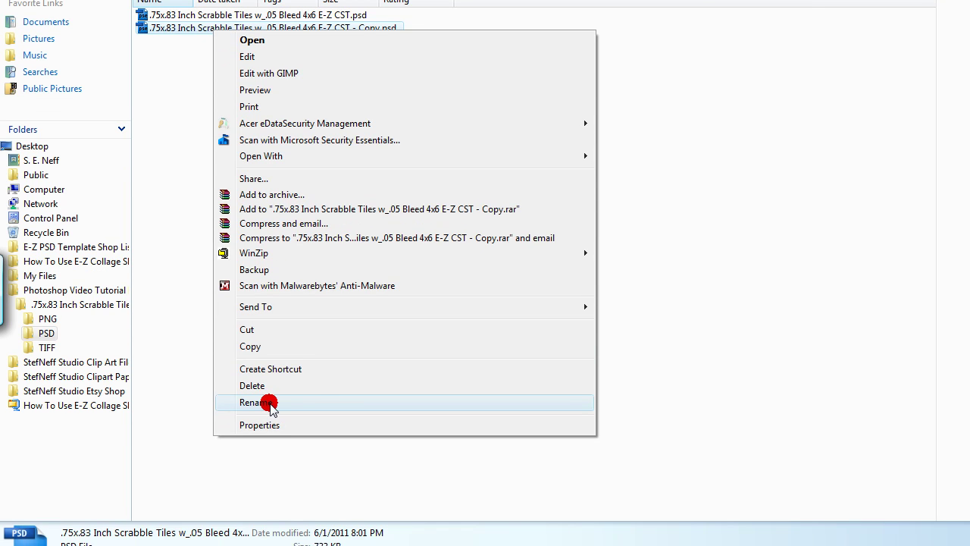
{"action": "left_click", "coordinate": [257, 492]}
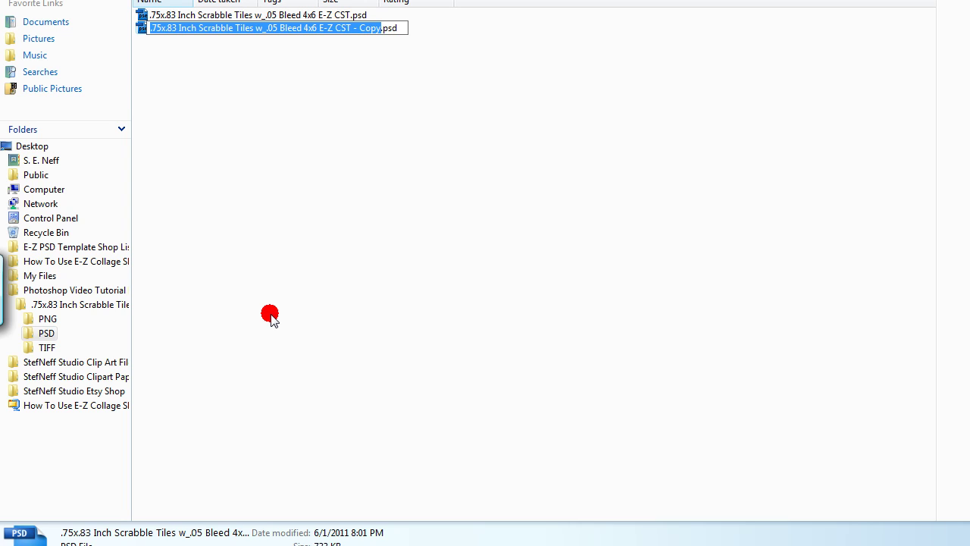
{"action": "type", "text": "S"}
{"action": "type", "text": "crabble "}
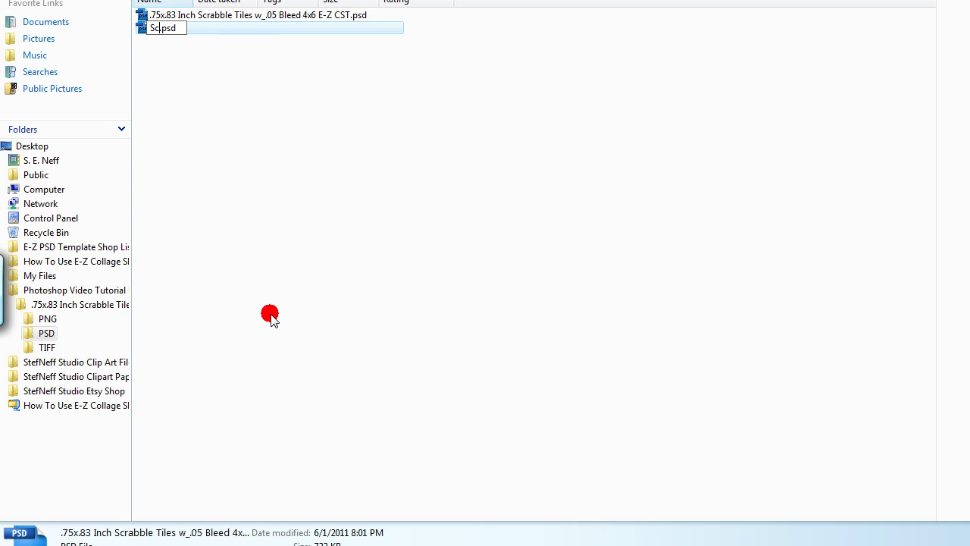
{"action": "type", "text": "Tile Sta"}
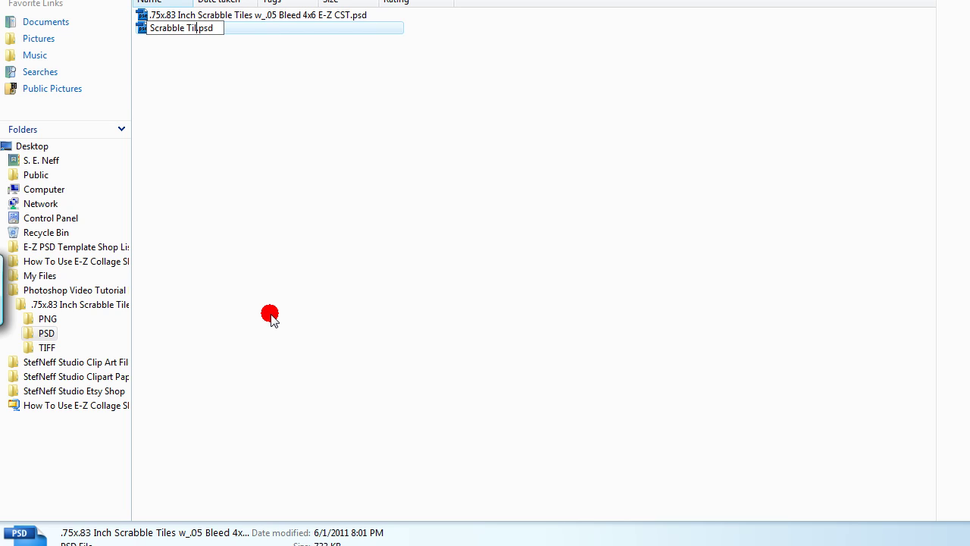
{"action": "type", "text": "rgazer "}
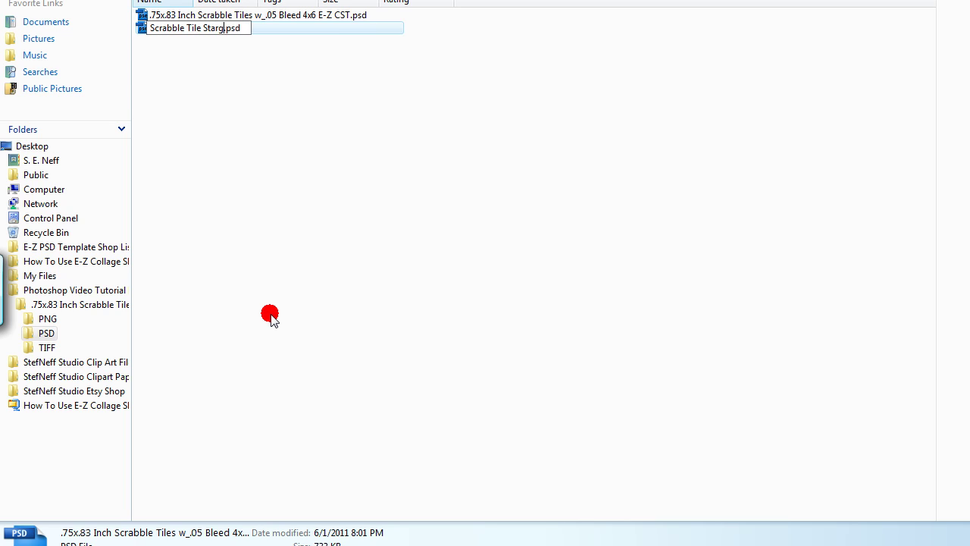
{"action": "type", "text": "Lily Col"}
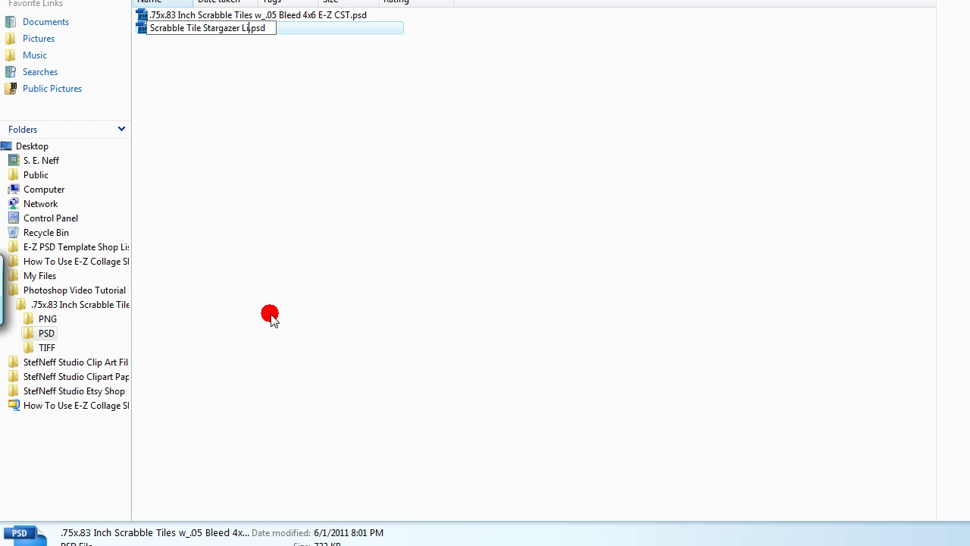
{"action": "type", "text": "lage Shee"}
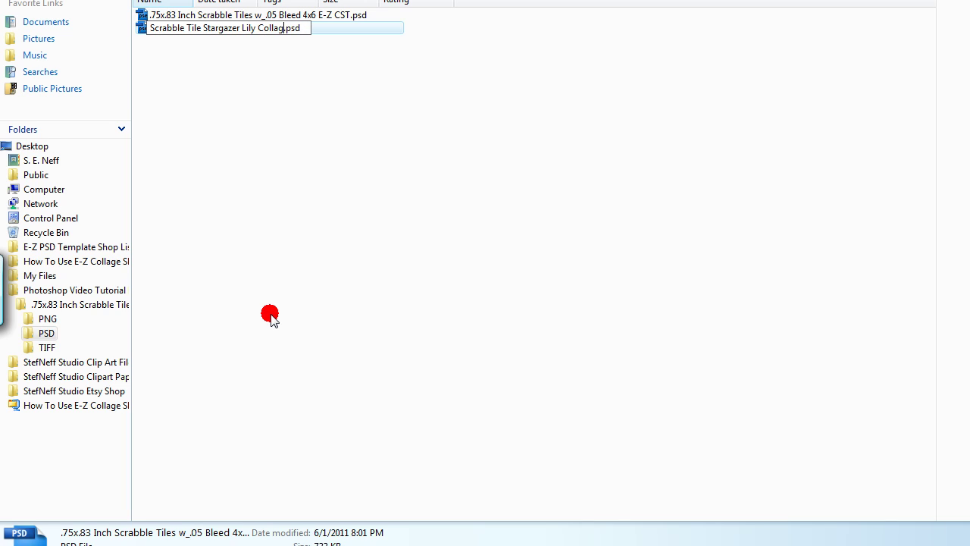
{"action": "type", "text": "t"}
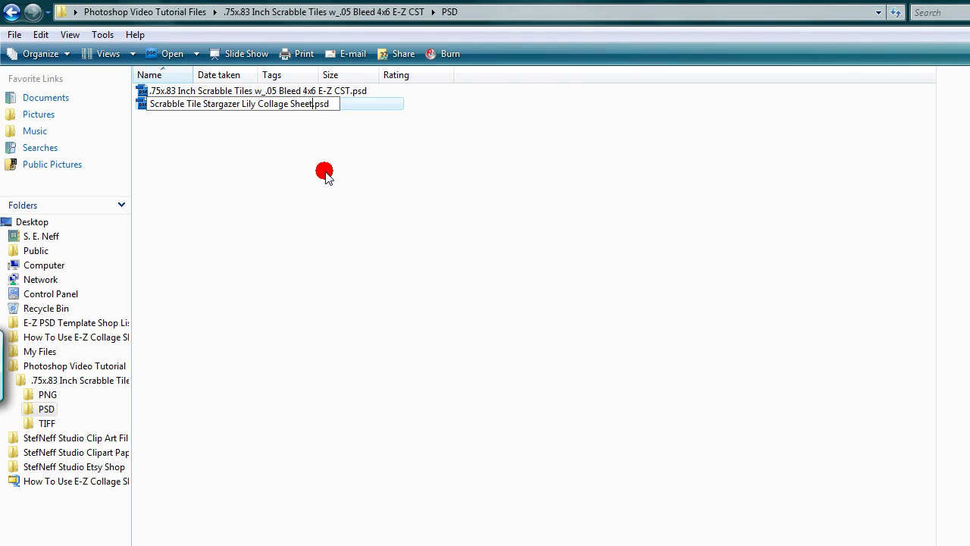
{"action": "left_click", "coordinate": [324, 172]}
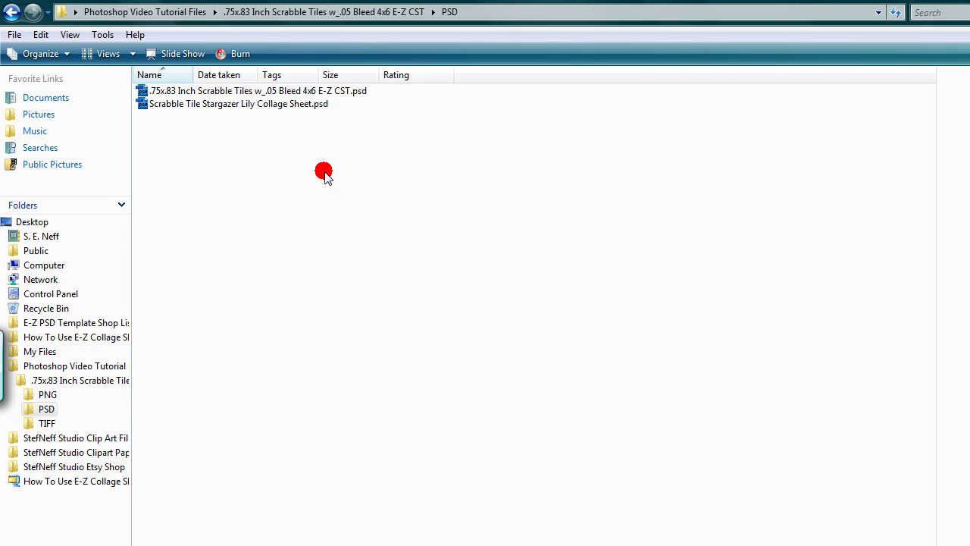
Switch to Photoshop, open "Scrabble Tile Stargazer Lily Collage Sheet.psd" from the template's PSD folder and fit it on screen
{"action": "left_click", "coordinate": [951, 9]}
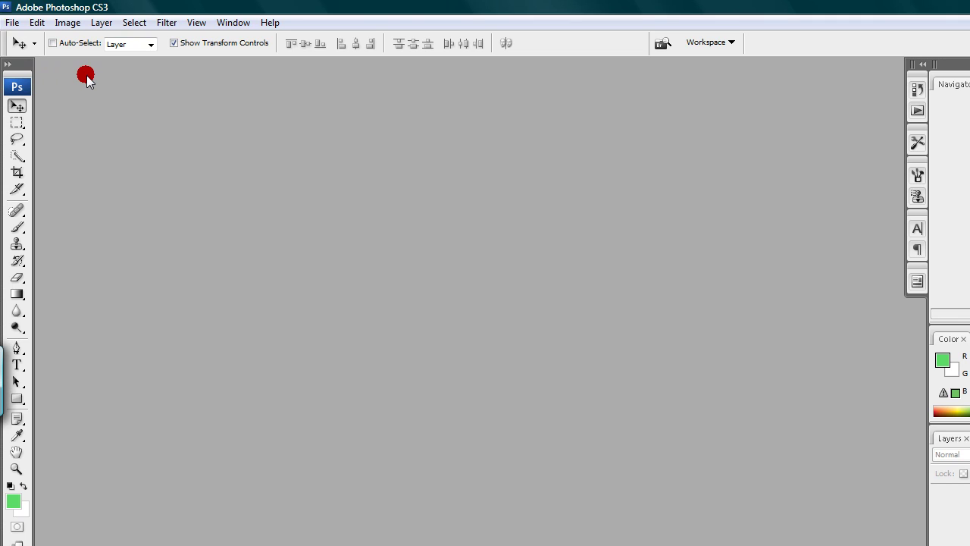
{"action": "left_click", "coordinate": [12, 23]}
{"action": "left_click", "coordinate": [31, 54]}
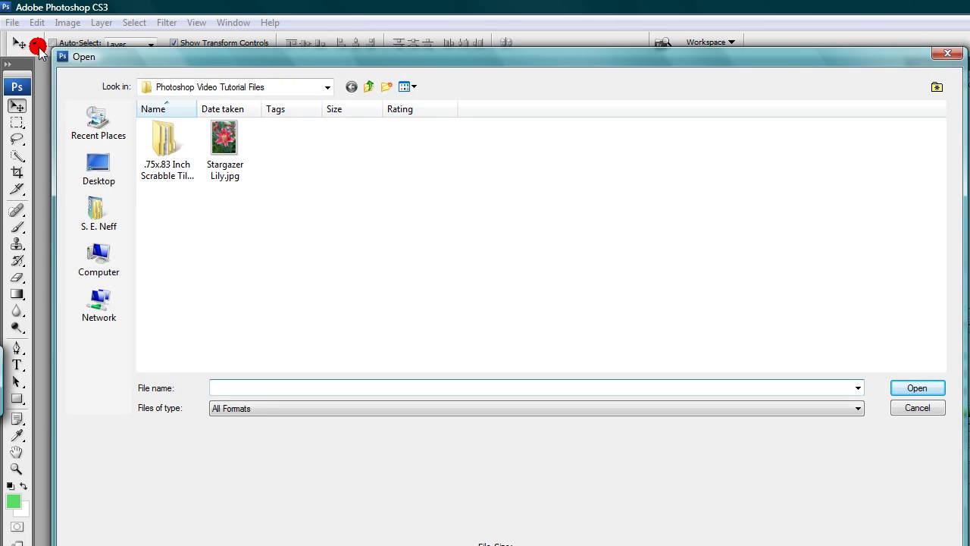
{"action": "double_click", "coordinate": [156, 138]}
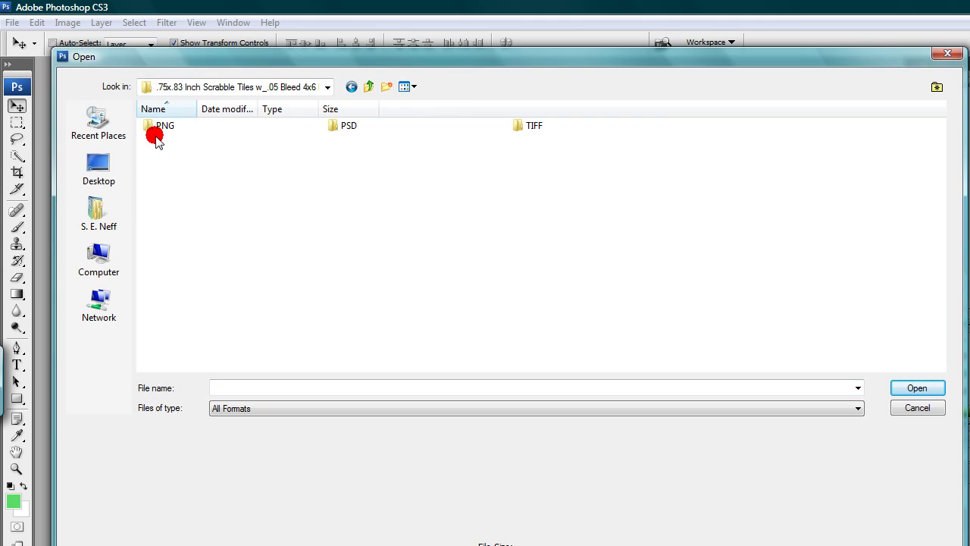
{"action": "double_click", "coordinate": [352, 140]}
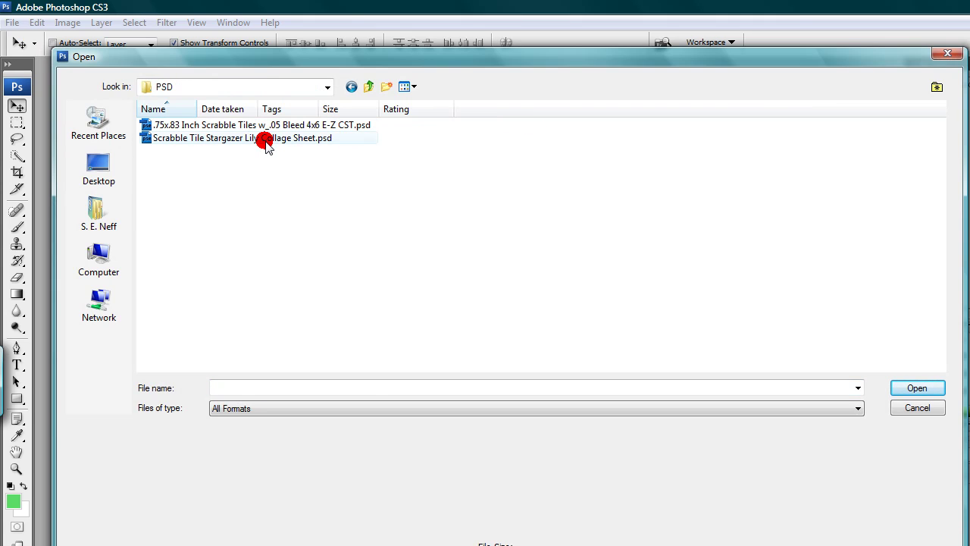
{"action": "left_click", "coordinate": [263, 140]}
{"action": "left_click", "coordinate": [916, 387]}
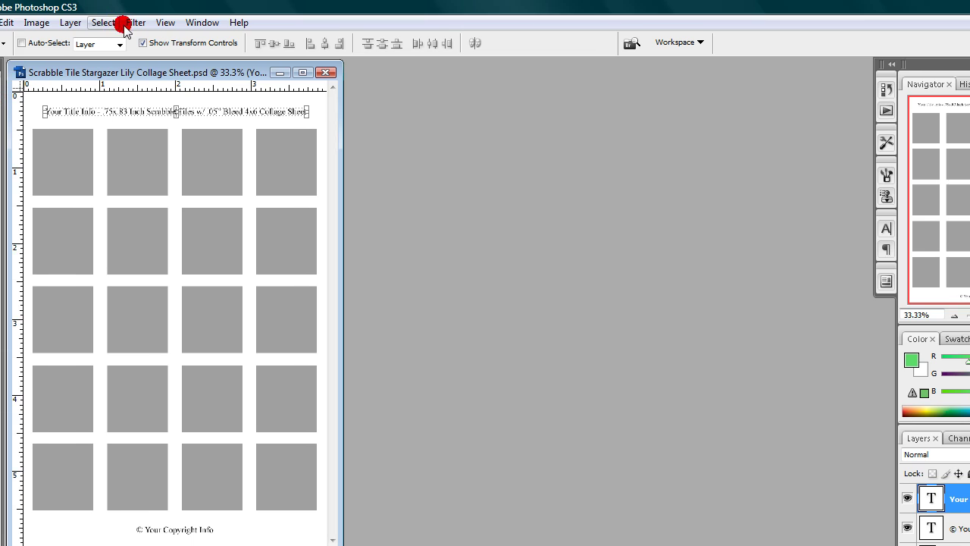
{"action": "left_click", "coordinate": [196, 22]}
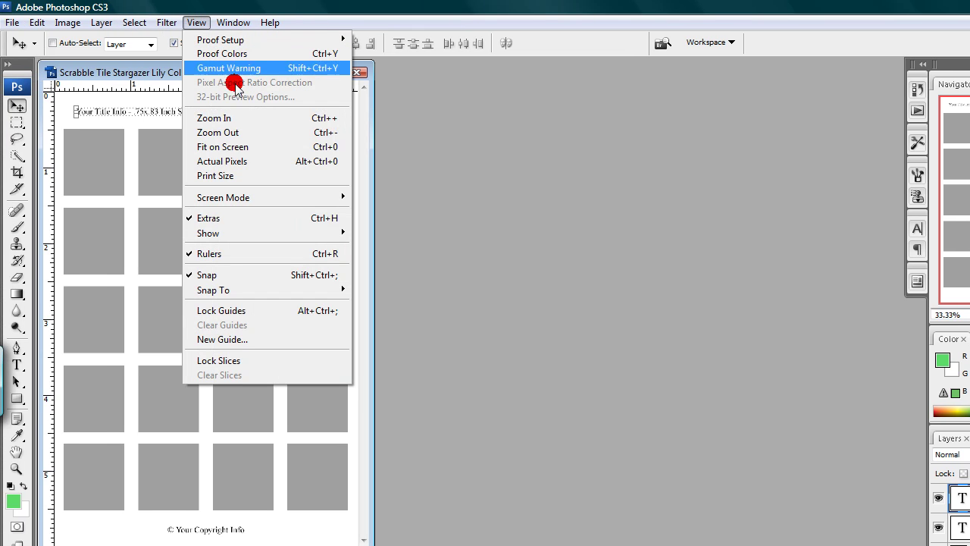
{"action": "left_click", "coordinate": [243, 148]}
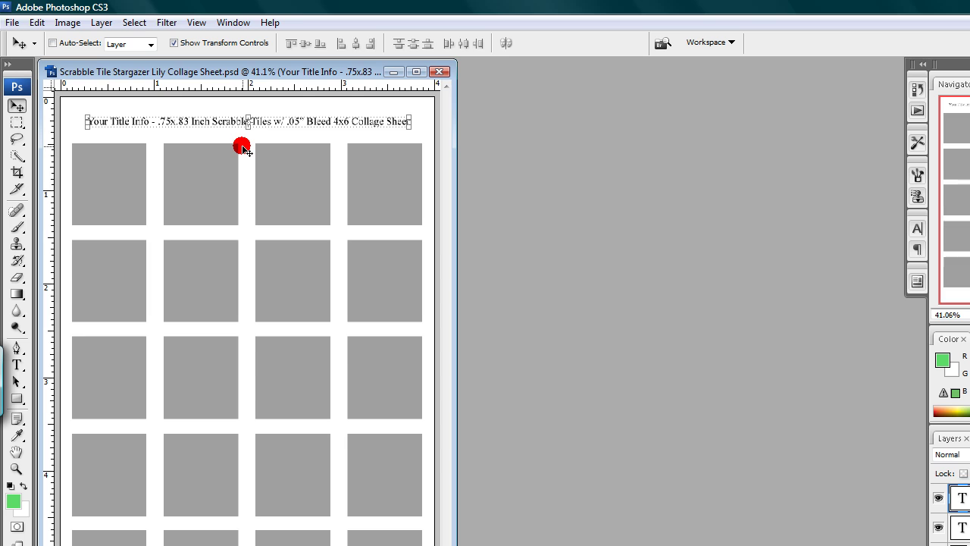
Open the photo "Stargazer Lily.jpg" from the Photoshop Video Tutorial Files folder
{"action": "left_click", "coordinate": [11, 23]}
{"action": "left_click", "coordinate": [31, 53]}
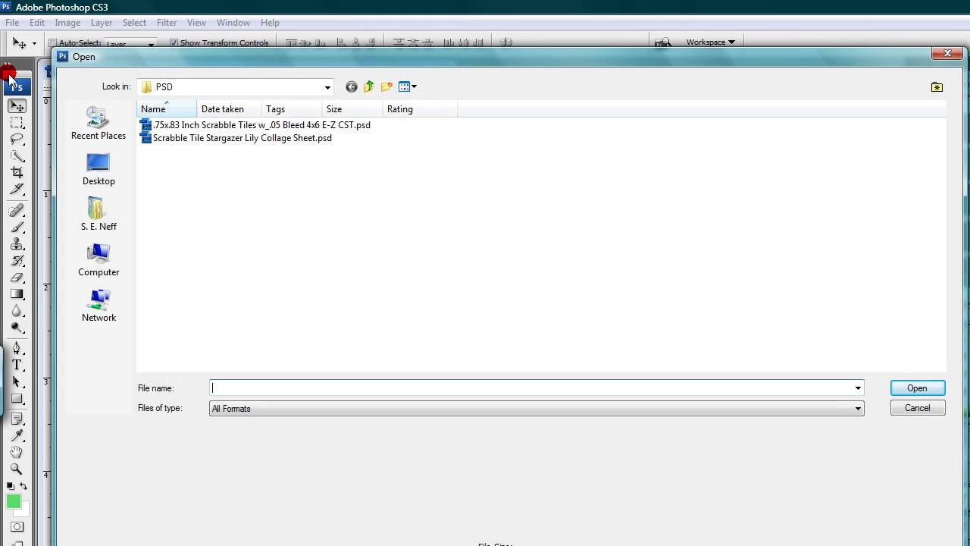
{"action": "left_click", "coordinate": [370, 93]}
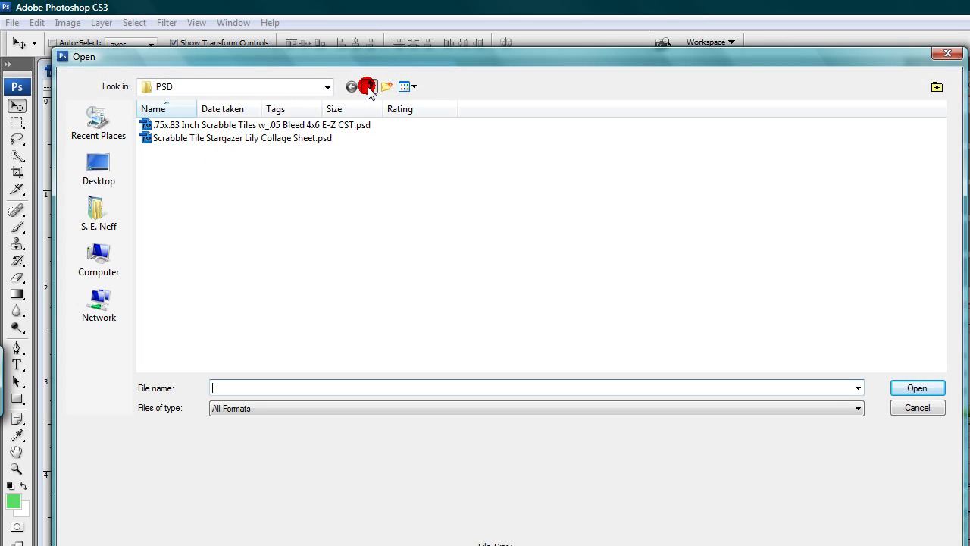
{"action": "left_click", "coordinate": [371, 93]}
{"action": "left_click", "coordinate": [227, 139]}
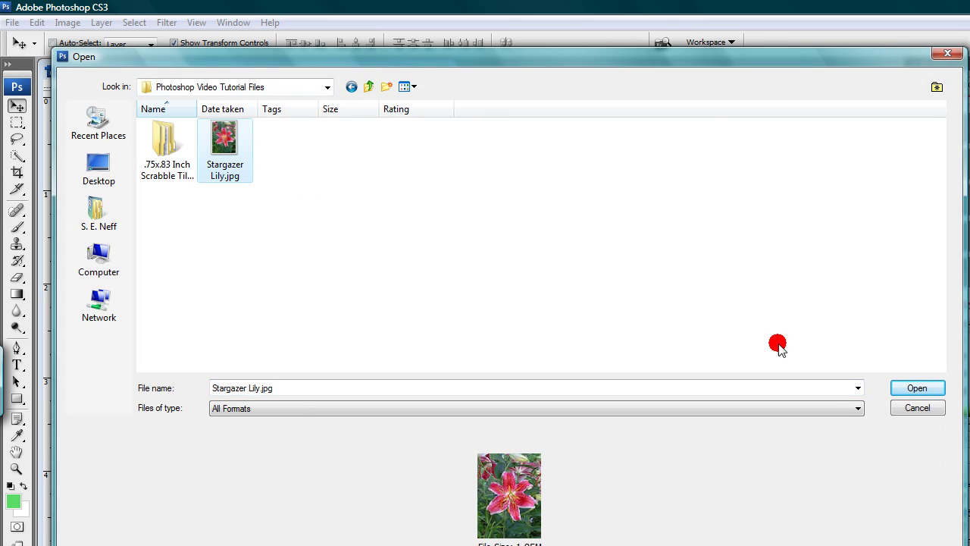
{"action": "left_click", "coordinate": [916, 386]}
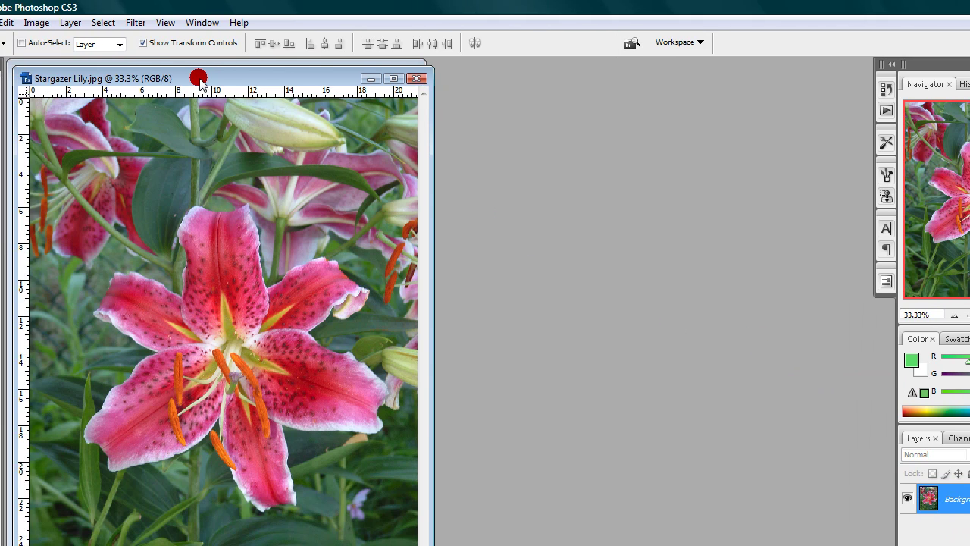
Place the Stargazer Lily photo window beside the collage sheet window so that both documents are in view
{"action": "left_click_drag", "start_coordinate": [108, 79], "coordinate": [116, 82]}
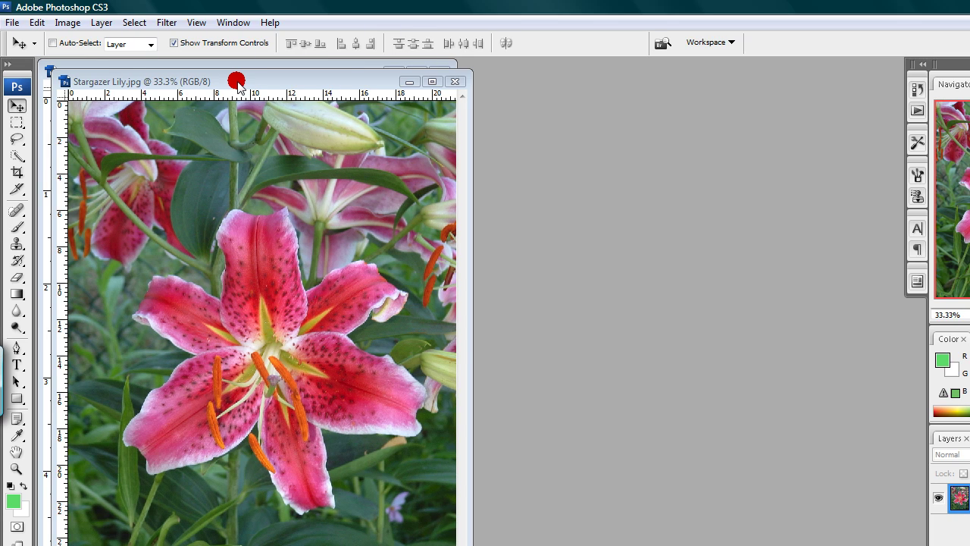
{"action": "left_click_drag", "start_coordinate": [237, 82], "coordinate": [239, 83]}
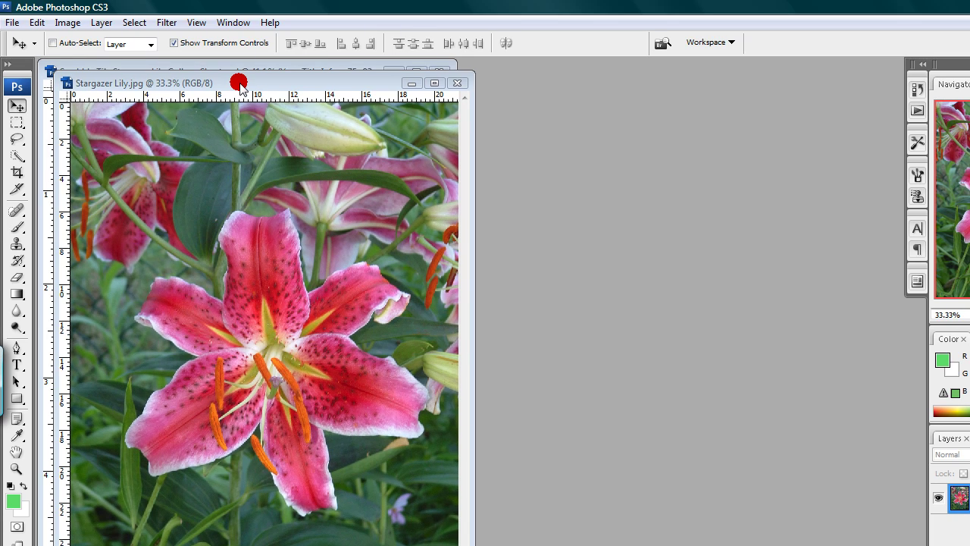
{"action": "left_click_drag", "start_coordinate": [239, 83], "coordinate": [657, 76]}
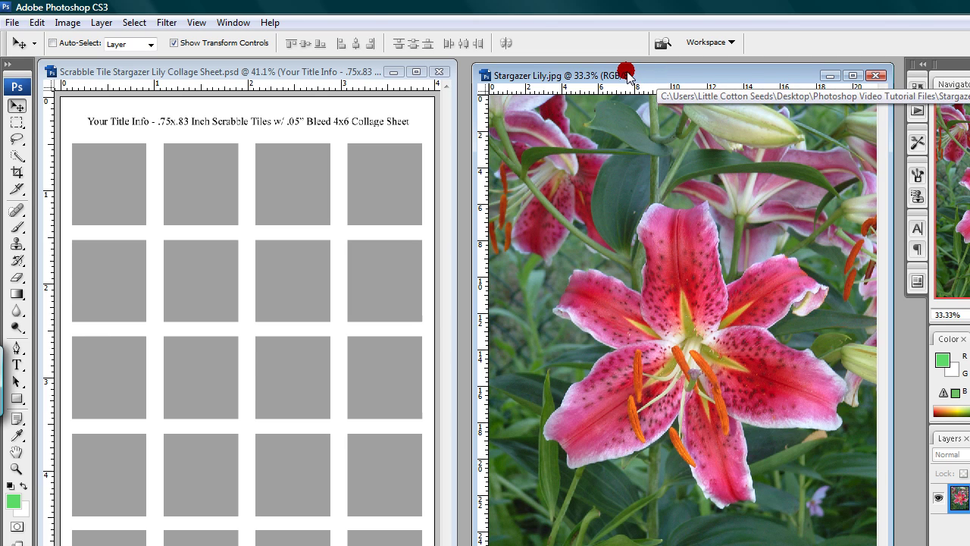
Select the collage sheet's Solid Background layer and use the Move tool to copy the Stargazer Lily photo into the sheet above it
{"action": "left_click", "coordinate": [264, 75]}
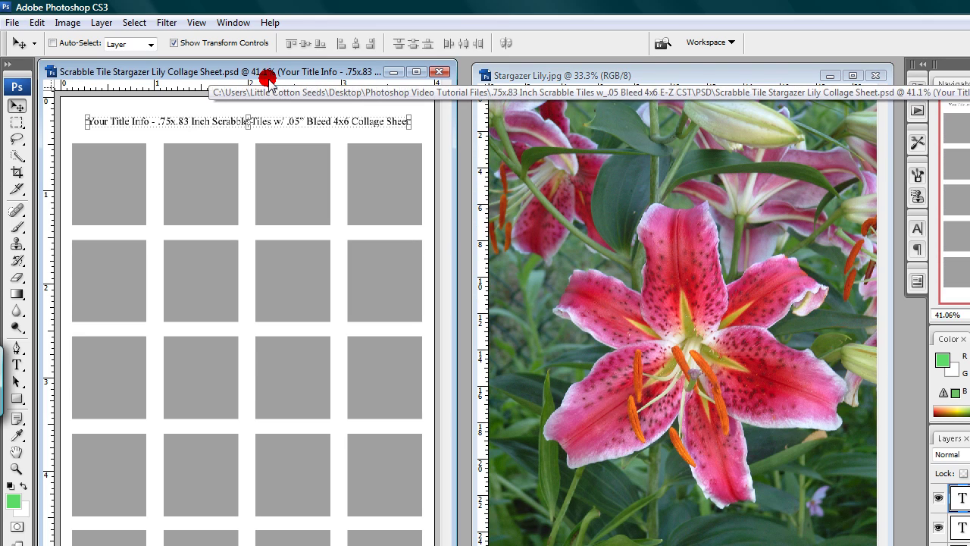
{"action": "left_click", "coordinate": [17, 105]}
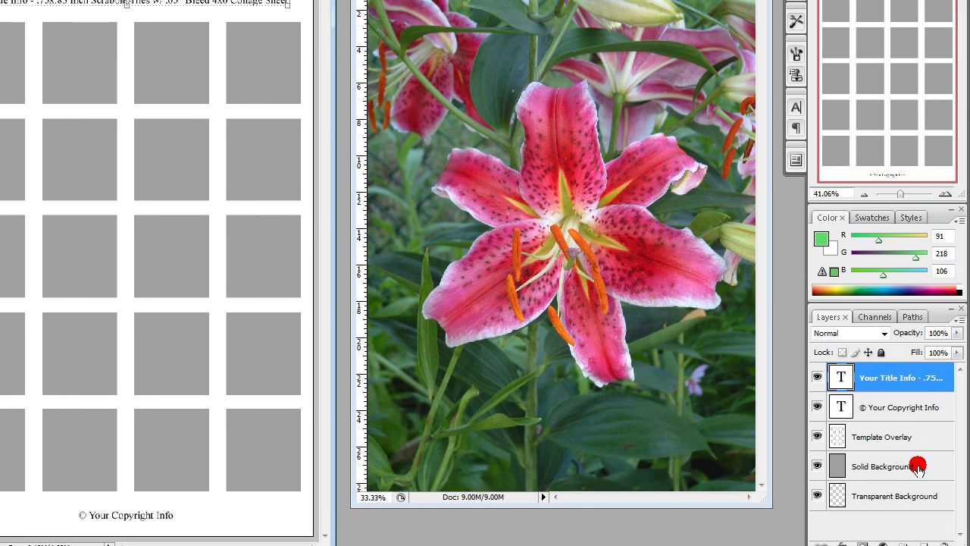
{"action": "left_click", "coordinate": [959, 538]}
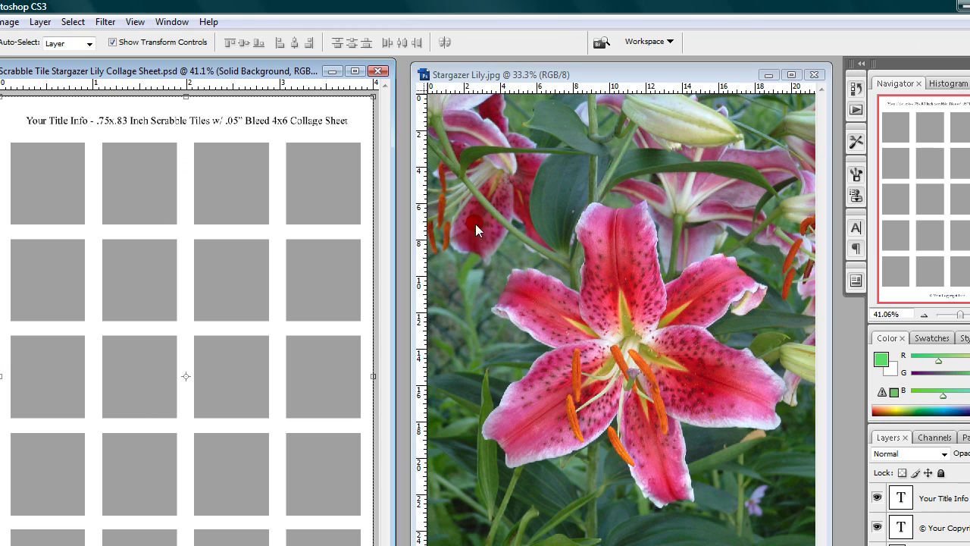
{"action": "left_click", "coordinate": [548, 205]}
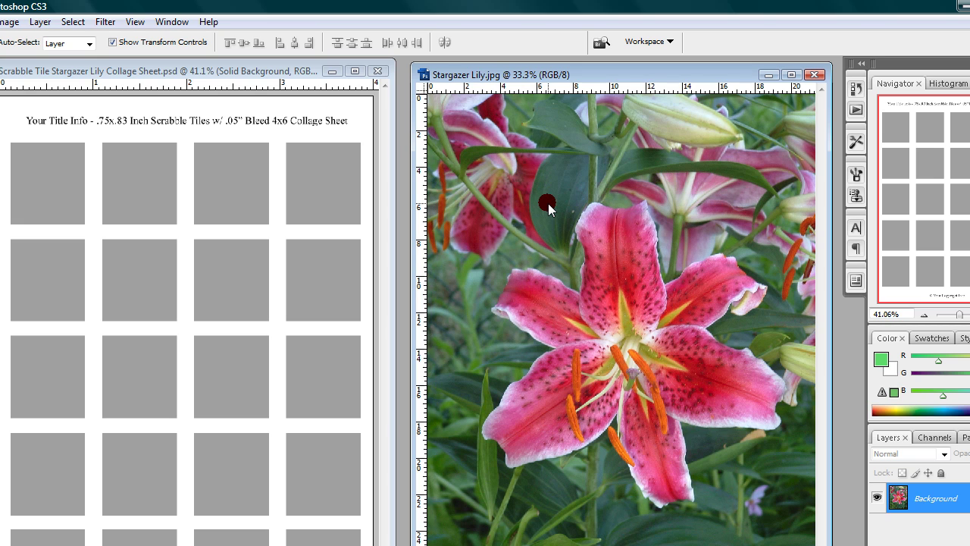
{"action": "left_click_drag", "start_coordinate": [548, 203], "coordinate": [146, 271]}
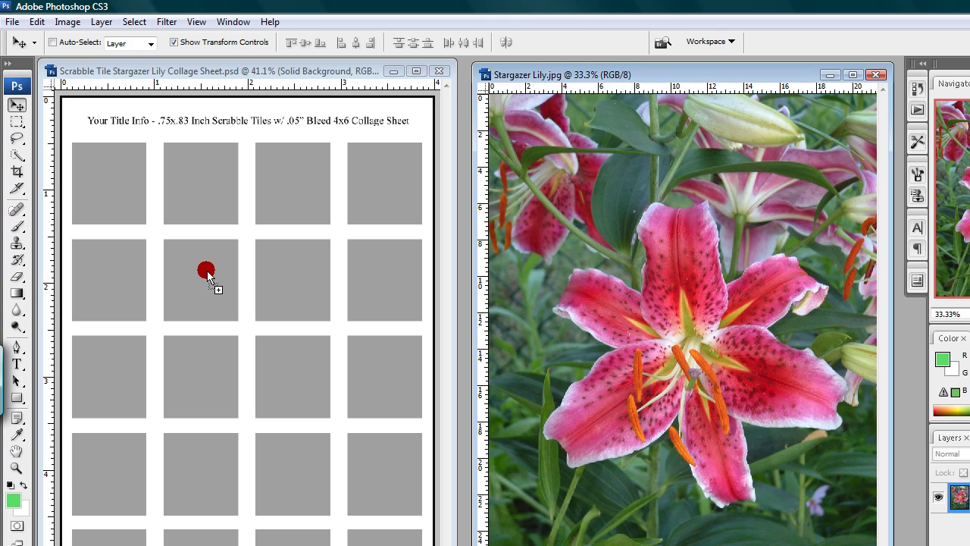
Move the copied lily photo within the collage sheet and scale it down proportionally to 58%
{"action": "left_click_drag", "start_coordinate": [207, 275], "coordinate": [206, 273]}
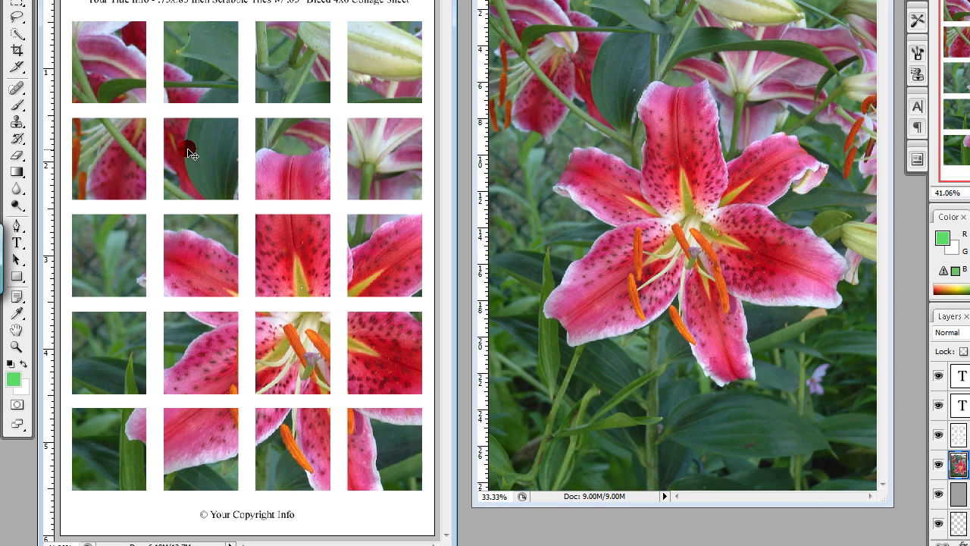
{"action": "left_click_drag", "start_coordinate": [192, 153], "coordinate": [238, 196]}
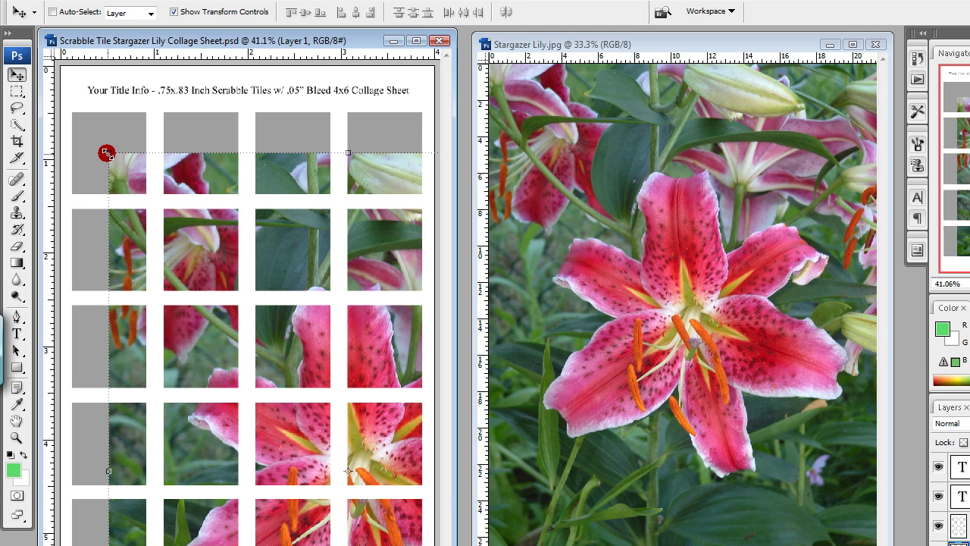
{"action": "left_click", "coordinate": [106, 153]}
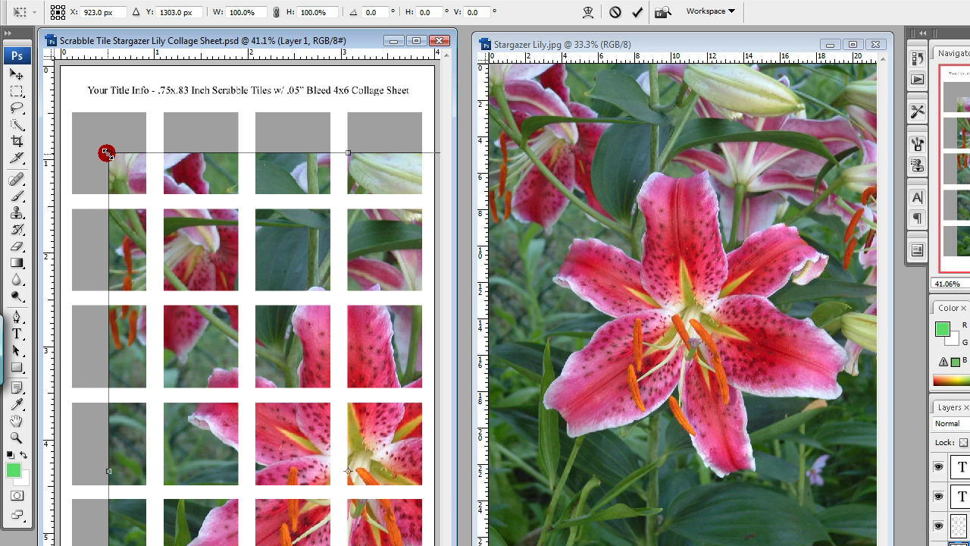
{"action": "left_click_drag", "start_coordinate": [107, 153], "coordinate": [324, 417]}
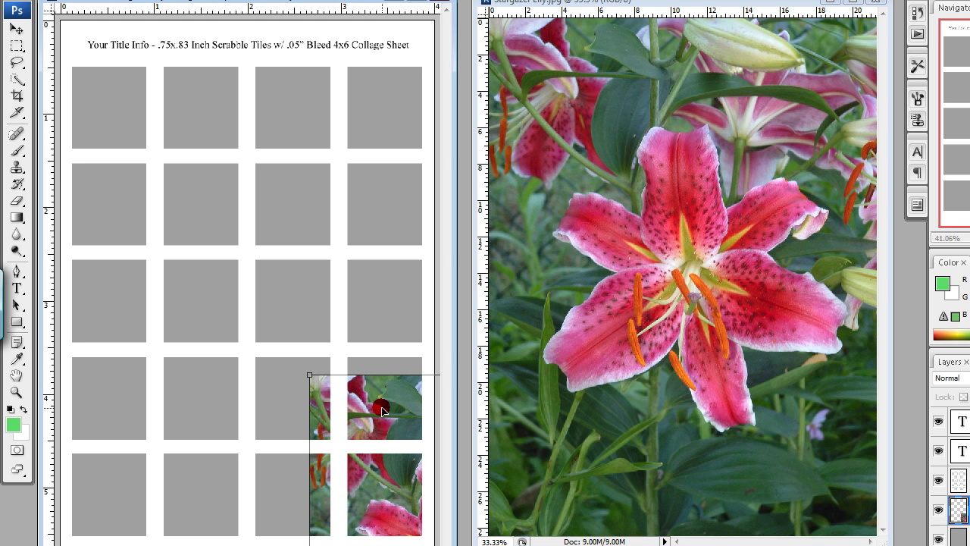
{"action": "left_click_drag", "start_coordinate": [383, 411], "coordinate": [177, 139]}
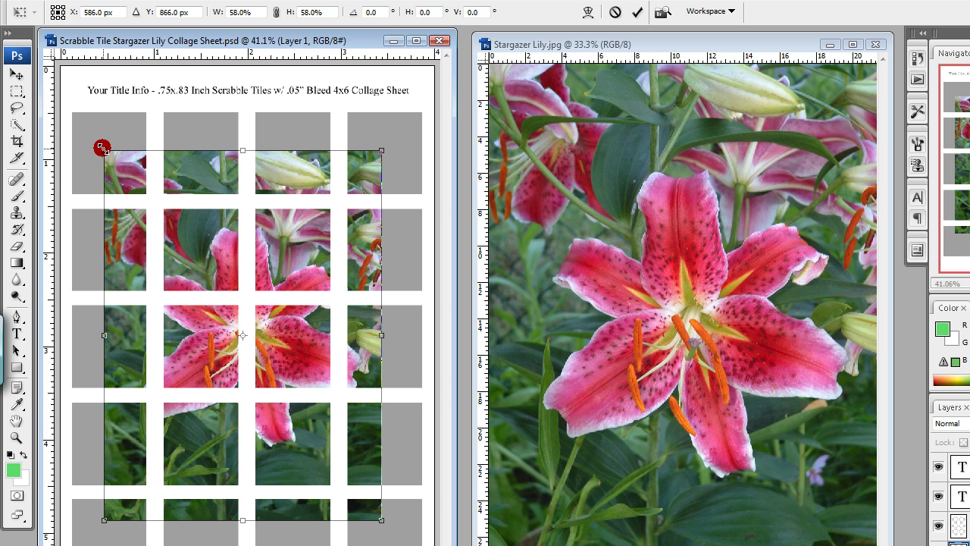
Scale the lily photo down to 18.5%, position it so the flower fills the first tile, and apply the transformation
{"action": "left_click_drag", "start_coordinate": [102, 147], "coordinate": [293, 355]}
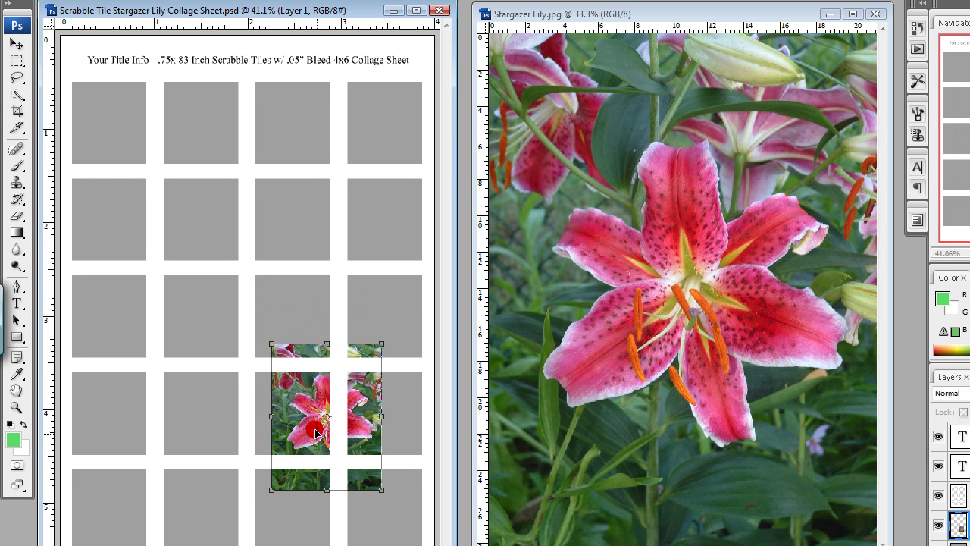
{"action": "left_click_drag", "start_coordinate": [315, 434], "coordinate": [108, 176]}
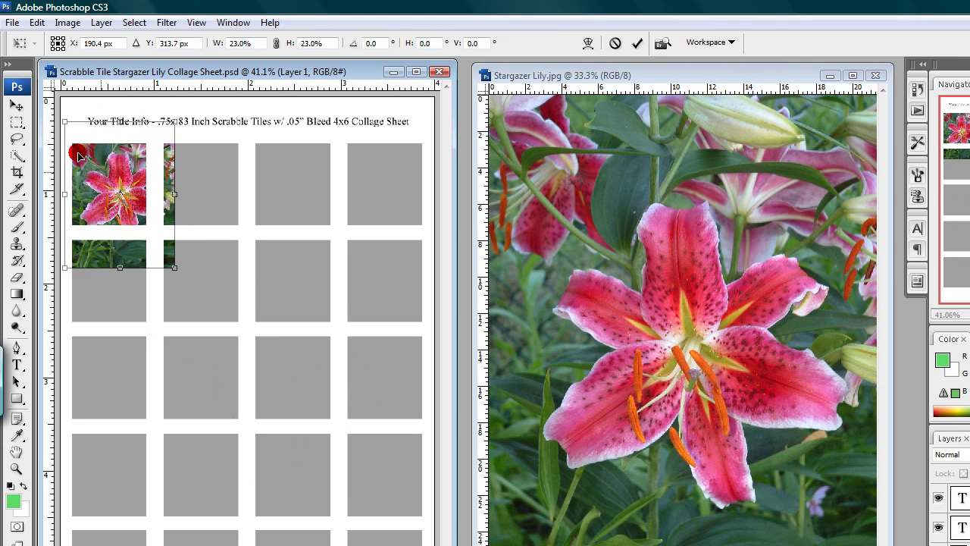
{"action": "left_click_drag", "start_coordinate": [64, 122], "coordinate": [96, 172]}
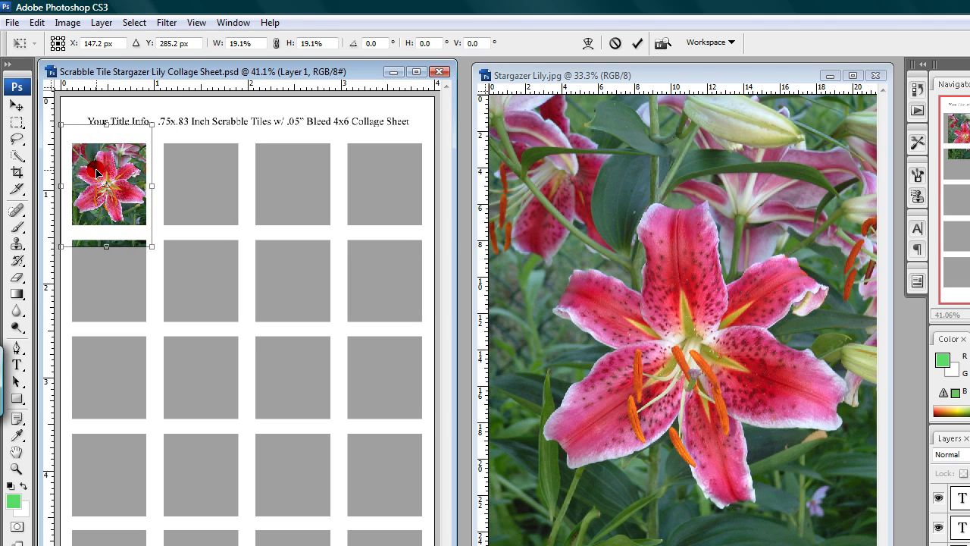
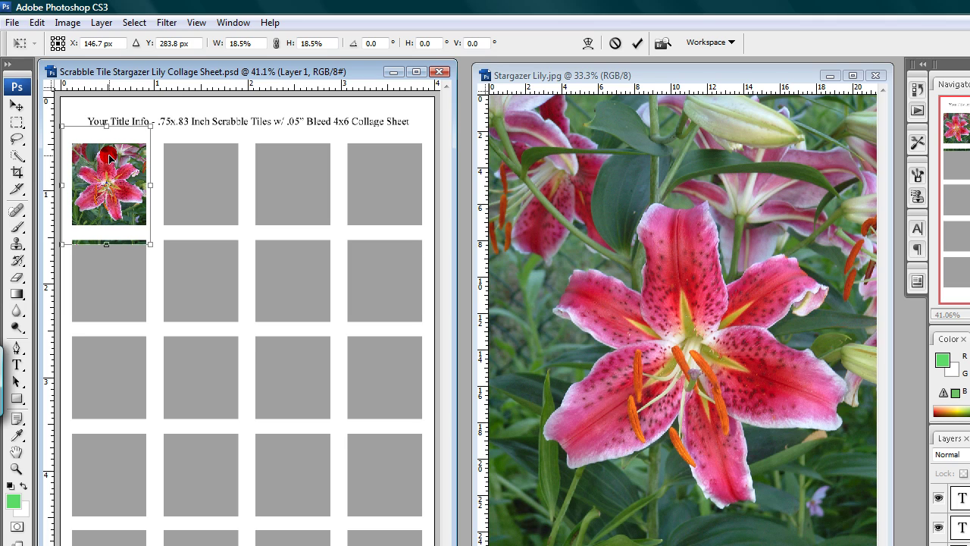
{"action": "left_click", "coordinate": [16, 106]}
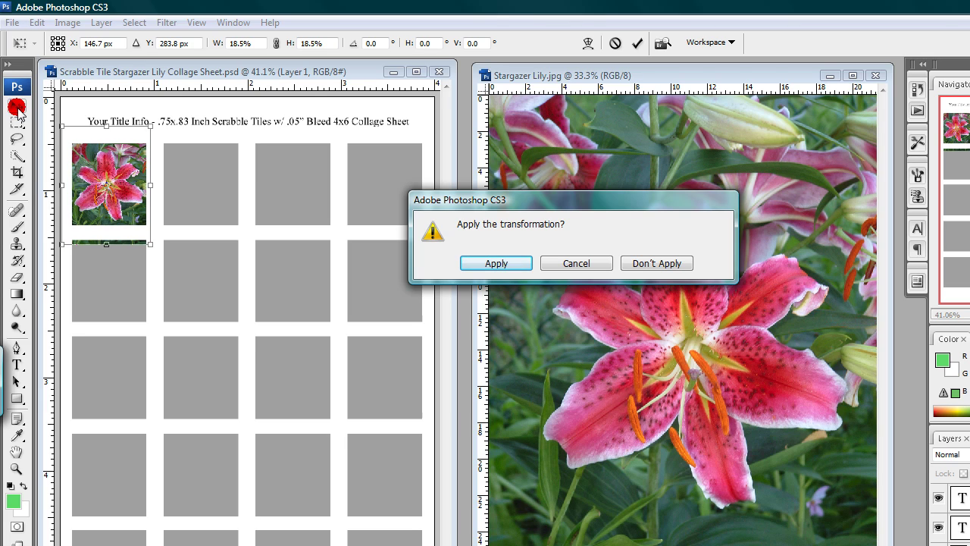
{"action": "left_click", "coordinate": [487, 262]}
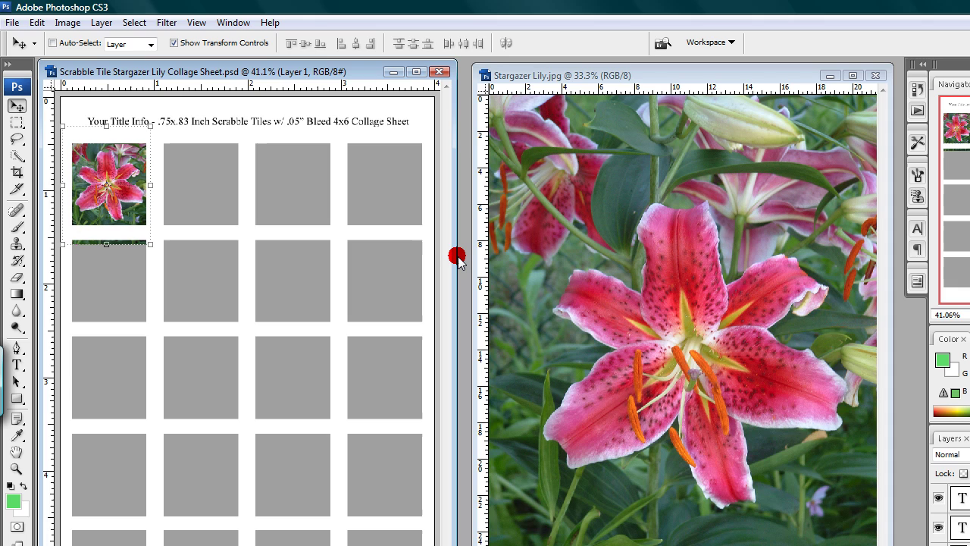
Select the first tile with the Rectangular Marquee tool, keeping a narrow margin around its edges
{"action": "left_click", "coordinate": [21, 122]}
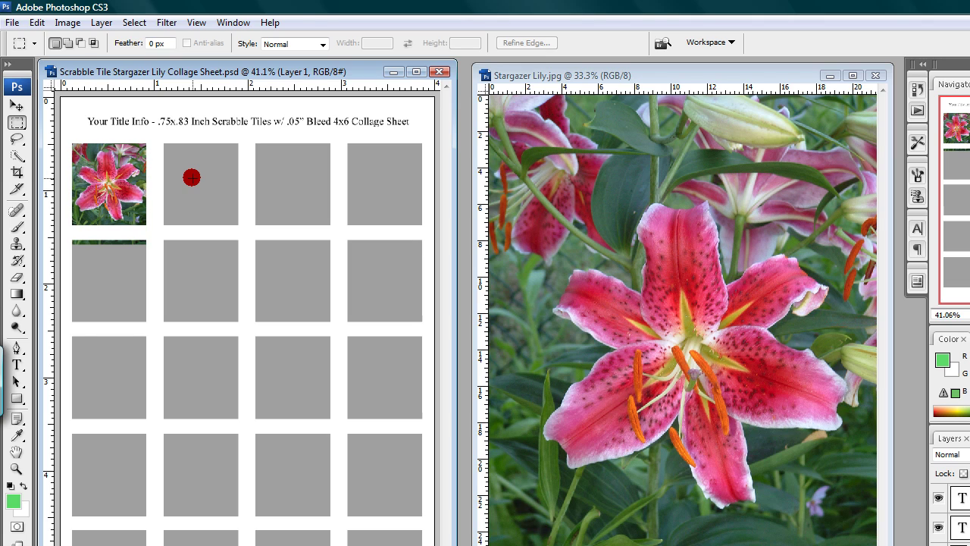
{"action": "left_click", "coordinate": [16, 120]}
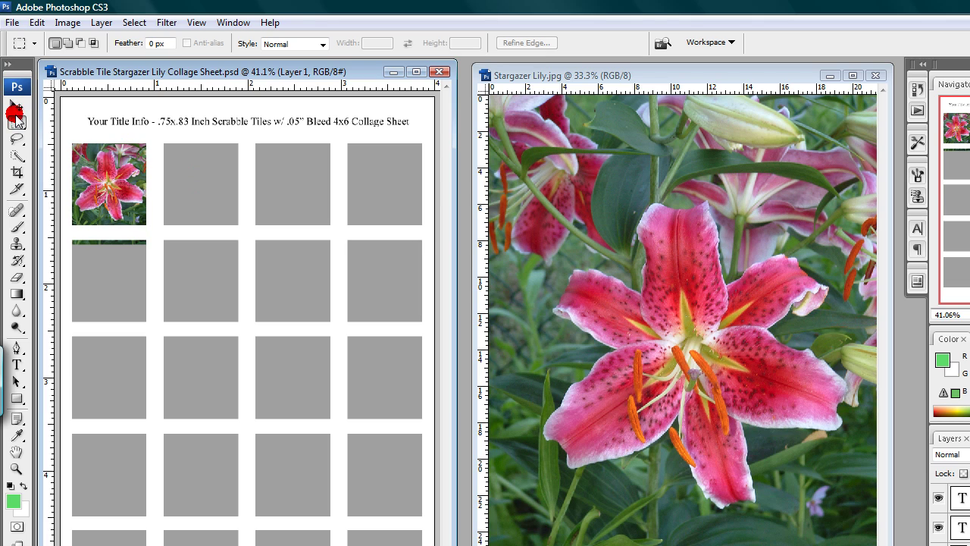
{"action": "left_click_drag", "start_coordinate": [16, 119], "coordinate": [69, 122]}
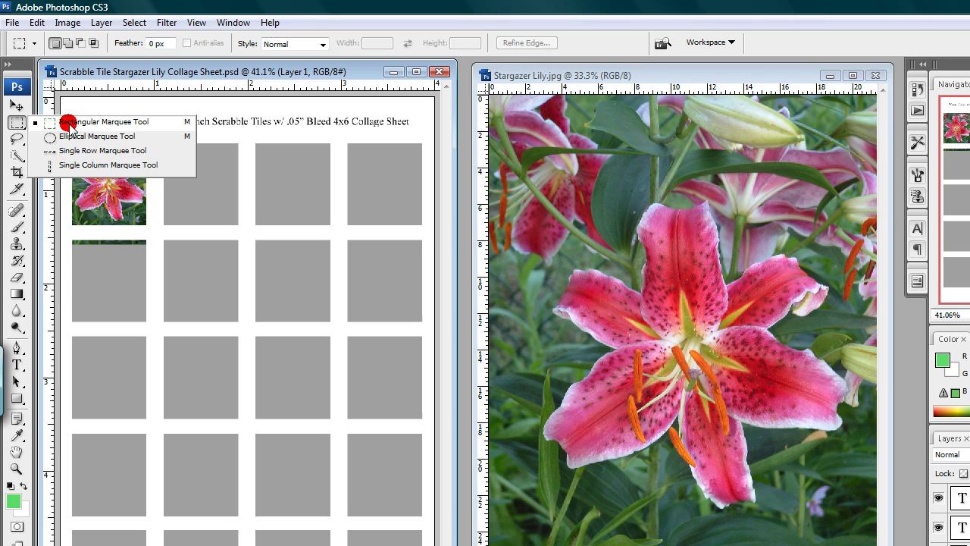
{"action": "left_click_drag", "start_coordinate": [68, 124], "coordinate": [78, 120]}
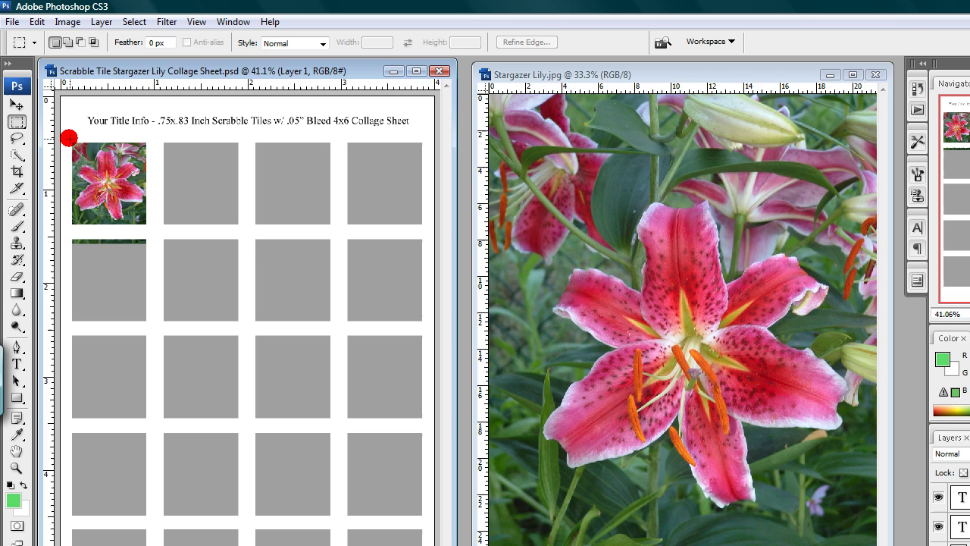
{"action": "left_click_drag", "start_coordinate": [69, 140], "coordinate": [149, 228]}
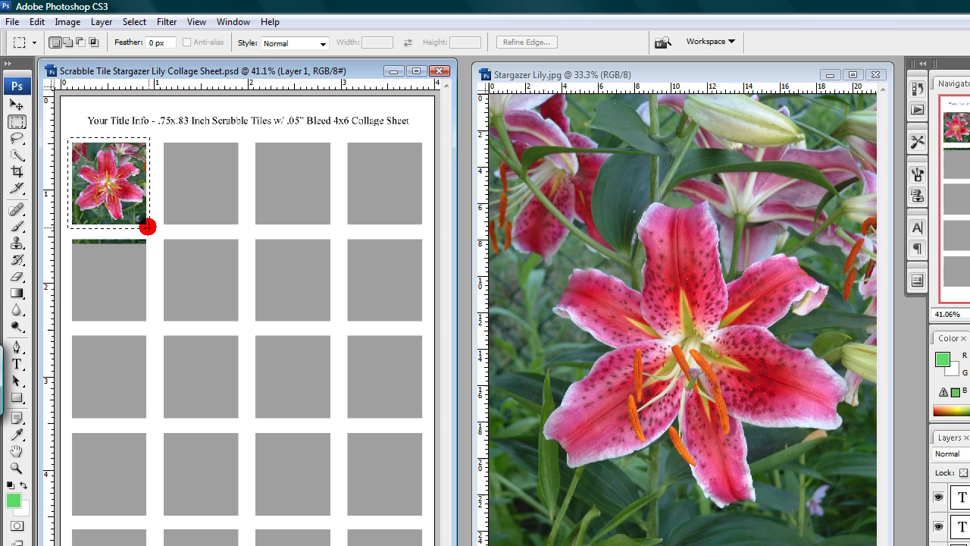
{"action": "left_click_drag", "start_coordinate": [147, 226], "coordinate": [148, 227]}
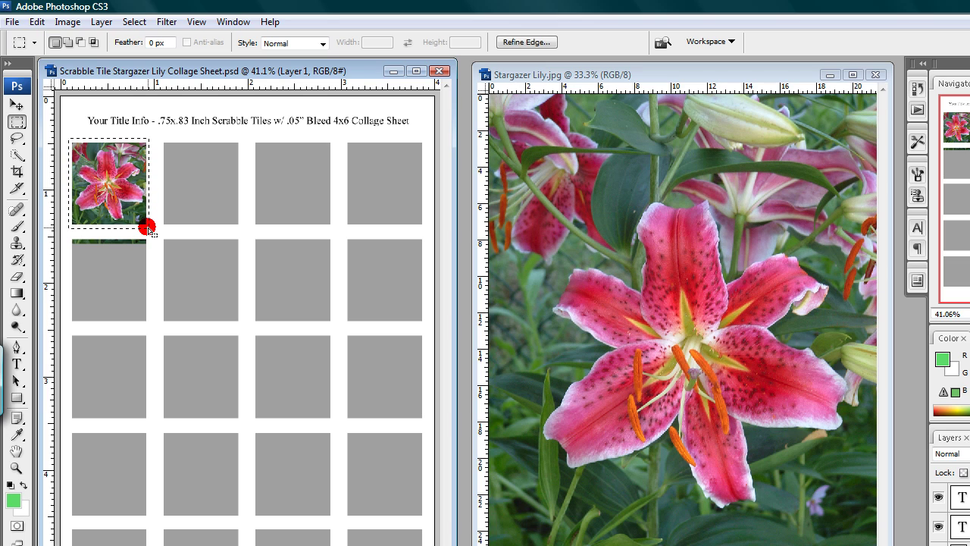
Invert the selection, clear the excess lily photo outside the first tile, and deselect
{"action": "left_click", "coordinate": [132, 22]}
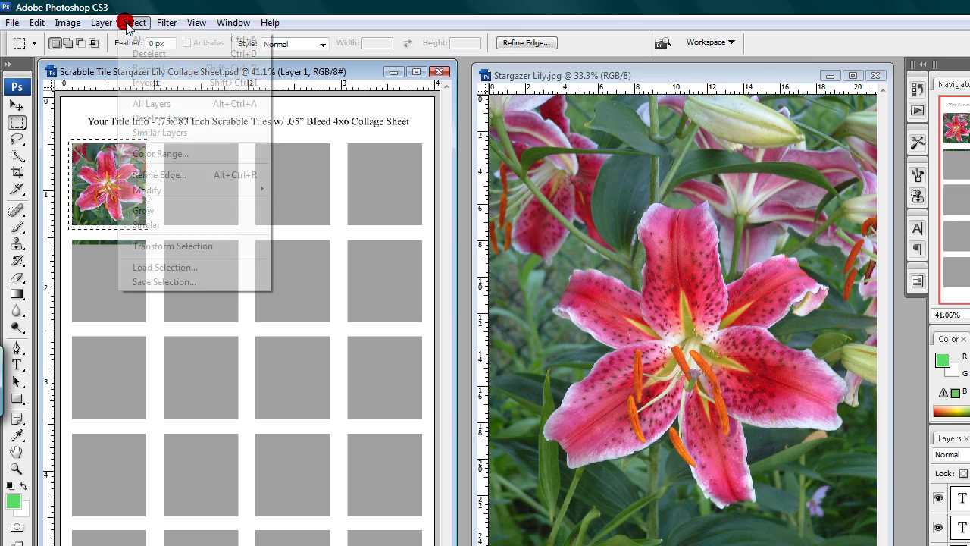
{"action": "left_click", "coordinate": [158, 83]}
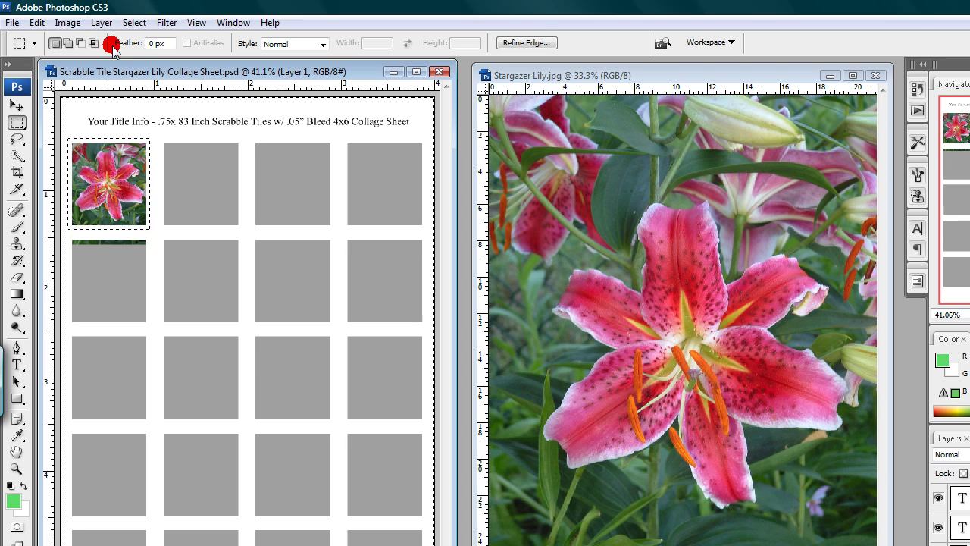
{"action": "left_click", "coordinate": [37, 23]}
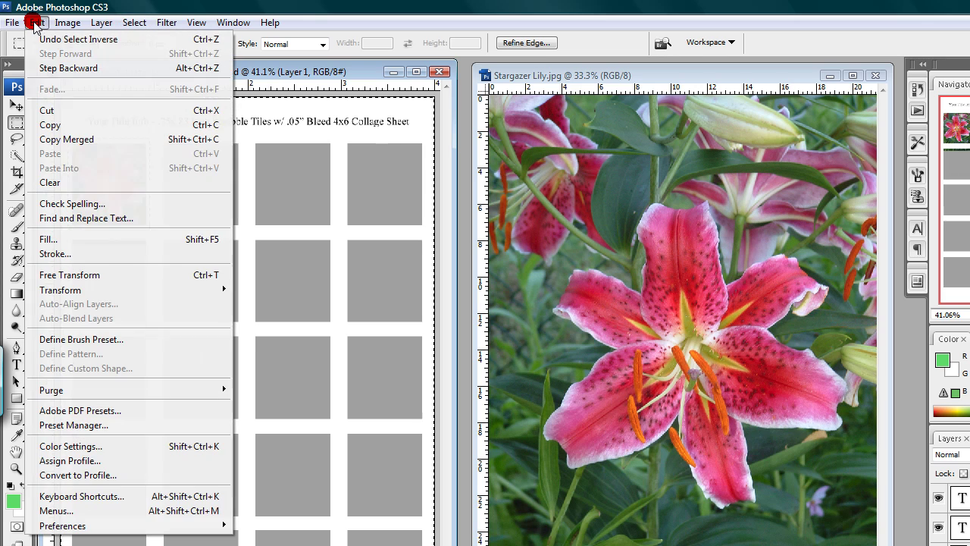
{"action": "left_click", "coordinate": [64, 168]}
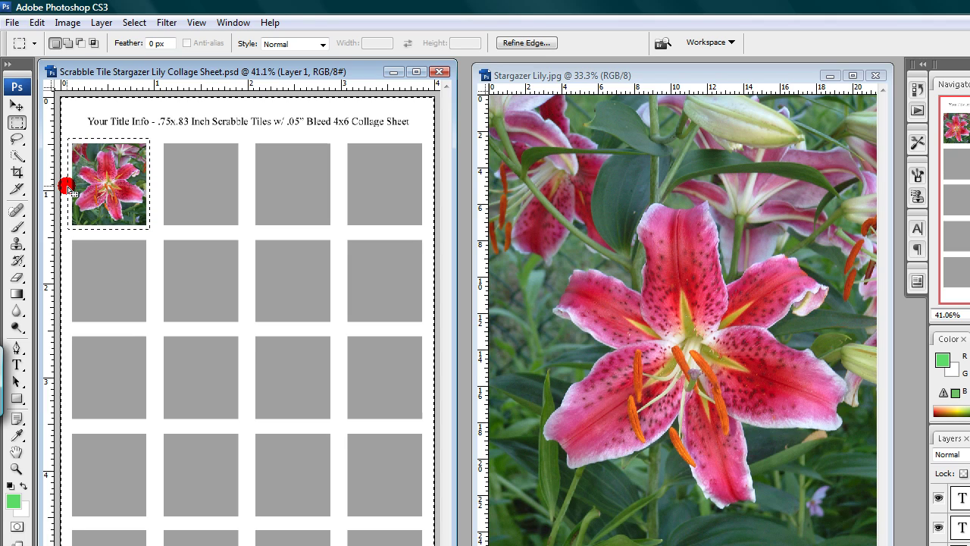
{"action": "left_click", "coordinate": [217, 198]}
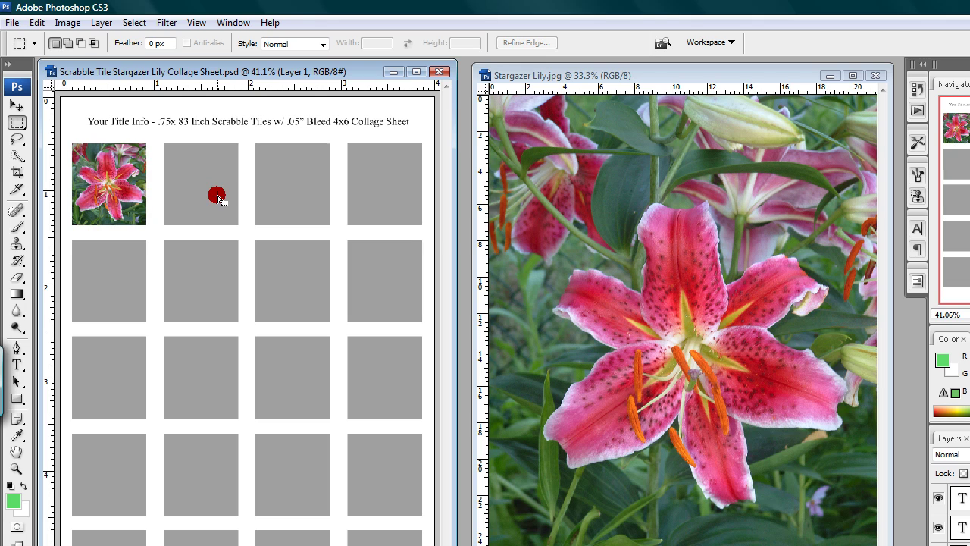
Duplicate the trimmed lily layer, Layer 1, within the collage sheet under the default name
{"action": "left_click", "coordinate": [15, 105]}
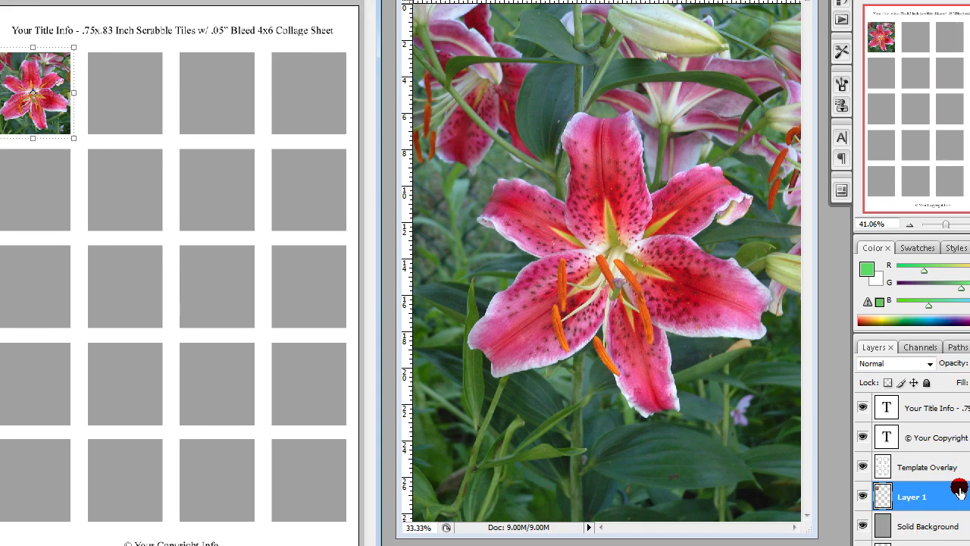
{"action": "right_click", "coordinate": [959, 491]}
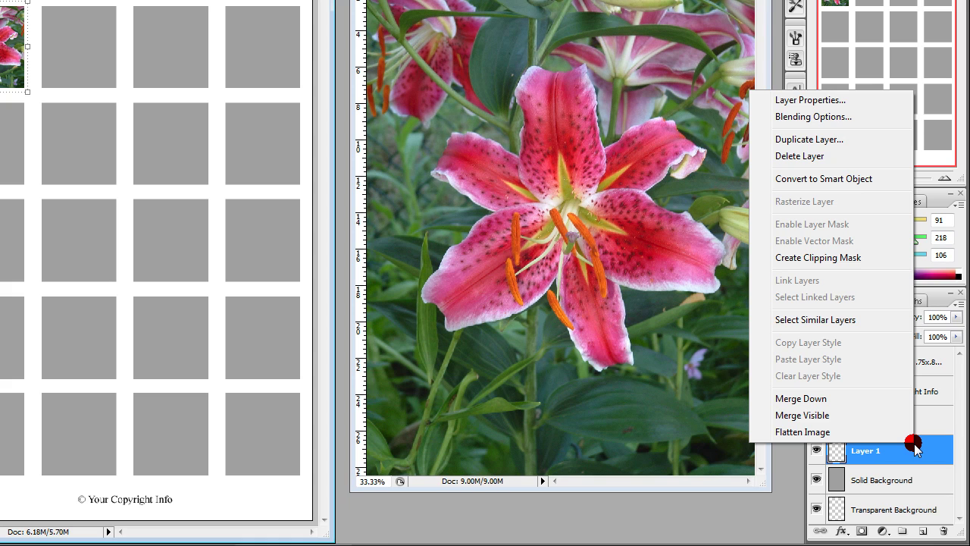
{"action": "left_click", "coordinate": [807, 138]}
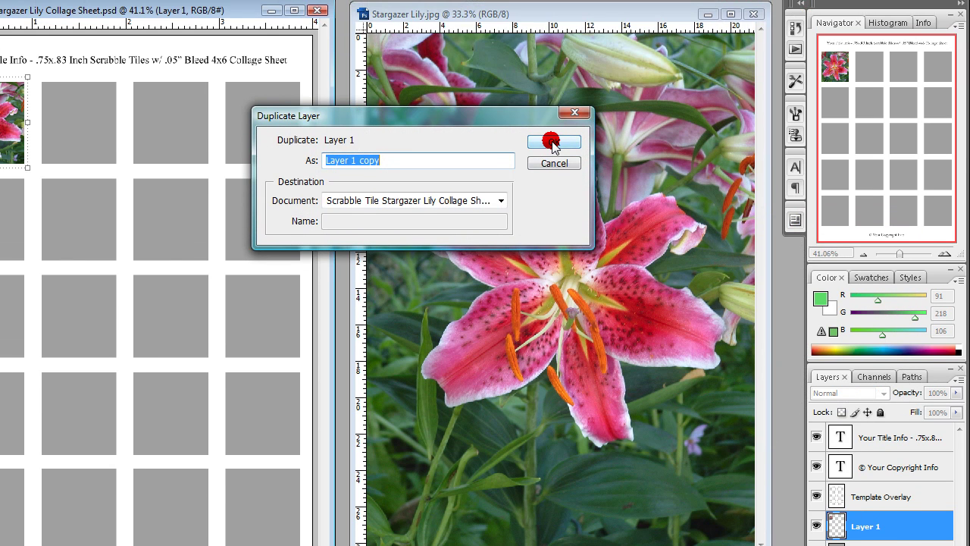
{"action": "left_click", "coordinate": [552, 143]}
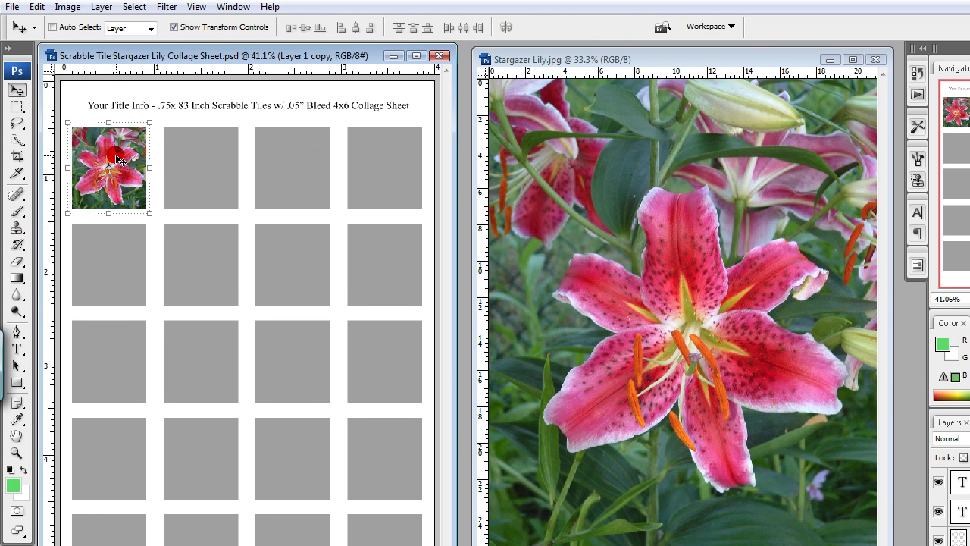
Move the duplicated lily image straight down onto the second tile of the first column, aligned with the original
{"action": "left_click_drag", "start_coordinate": [118, 160], "coordinate": [111, 157]}
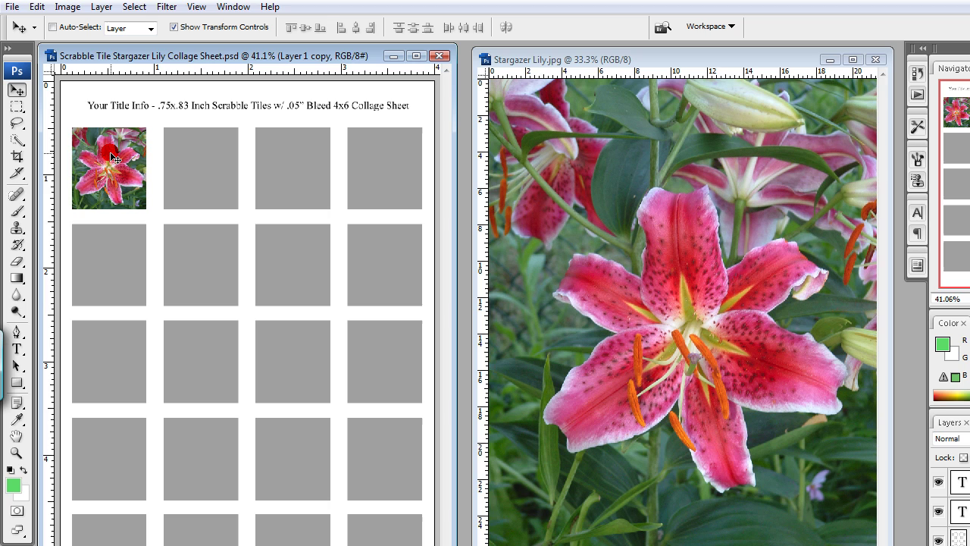
{"action": "left_click_drag", "start_coordinate": [113, 189], "coordinate": [110, 253]}
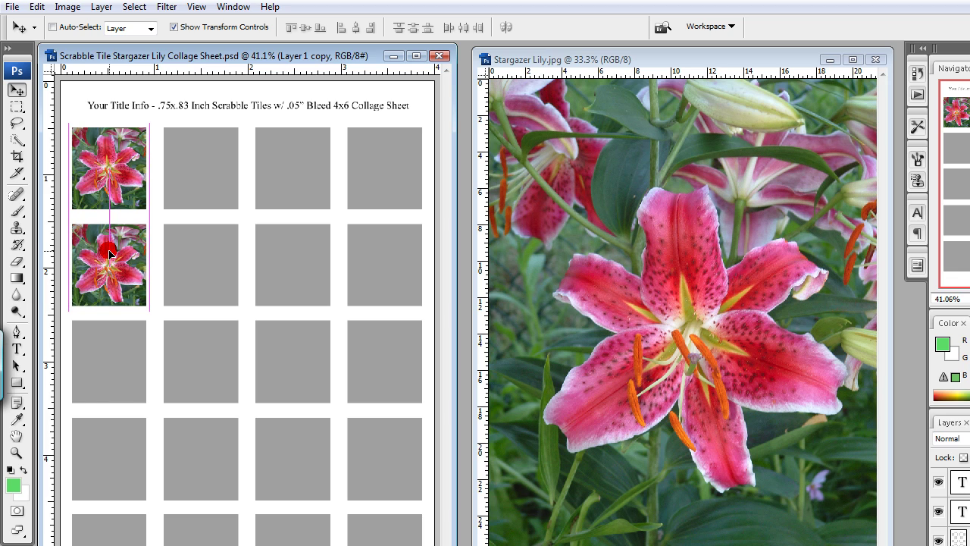
{"action": "left_click_drag", "start_coordinate": [110, 253], "coordinate": [100, 254]}
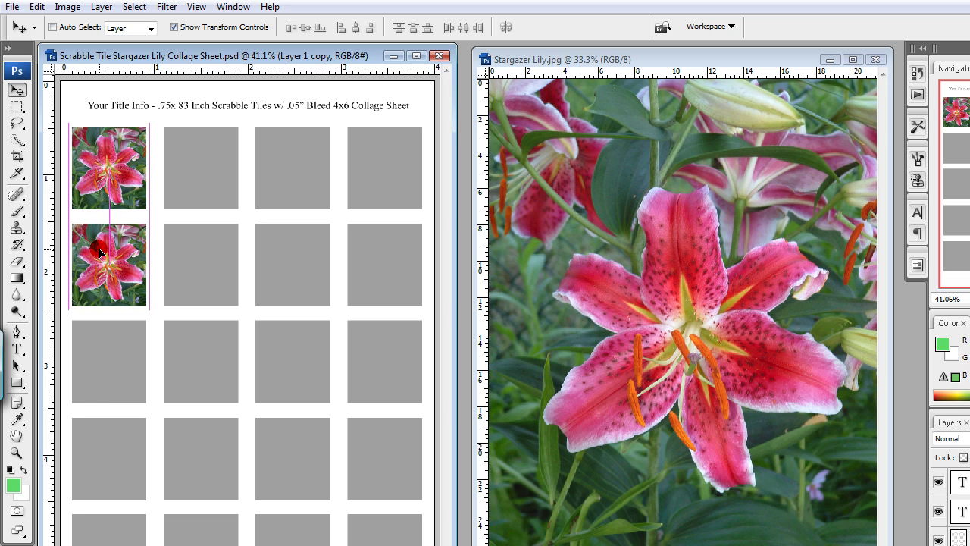
{"action": "left_click_drag", "start_coordinate": [99, 253], "coordinate": [100, 253]}
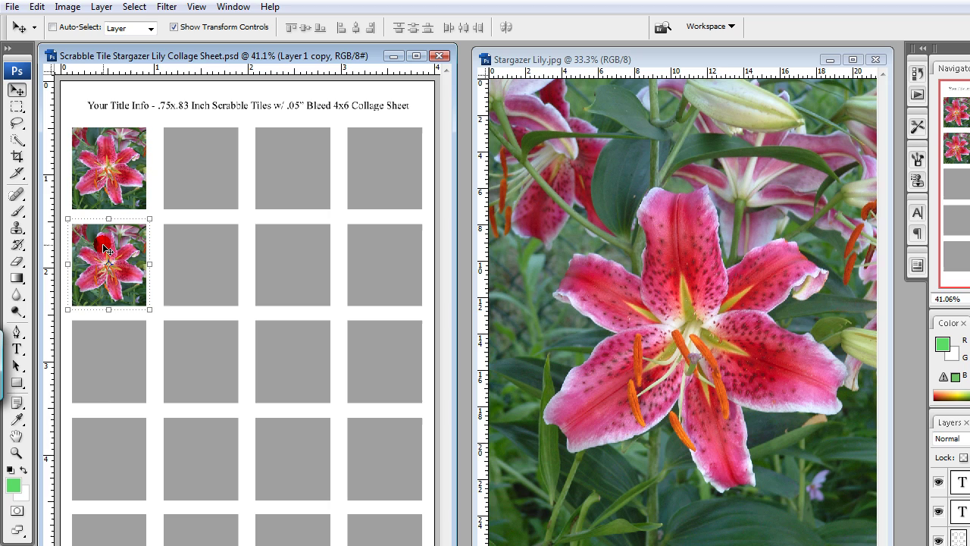
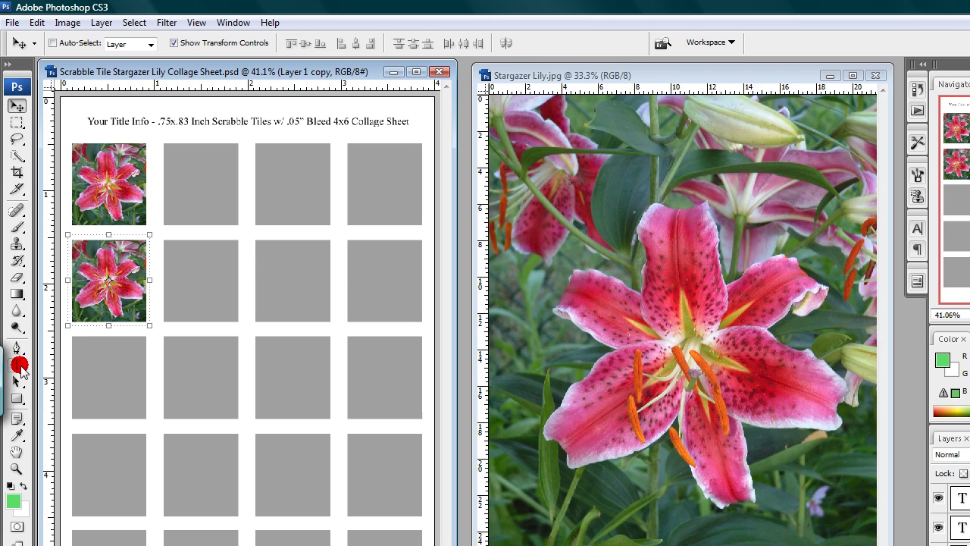
Replace the "Your Title Info" placeholder in the sheet's title line with "Stargazer Lily" and commit the text
{"action": "left_click", "coordinate": [20, 367]}
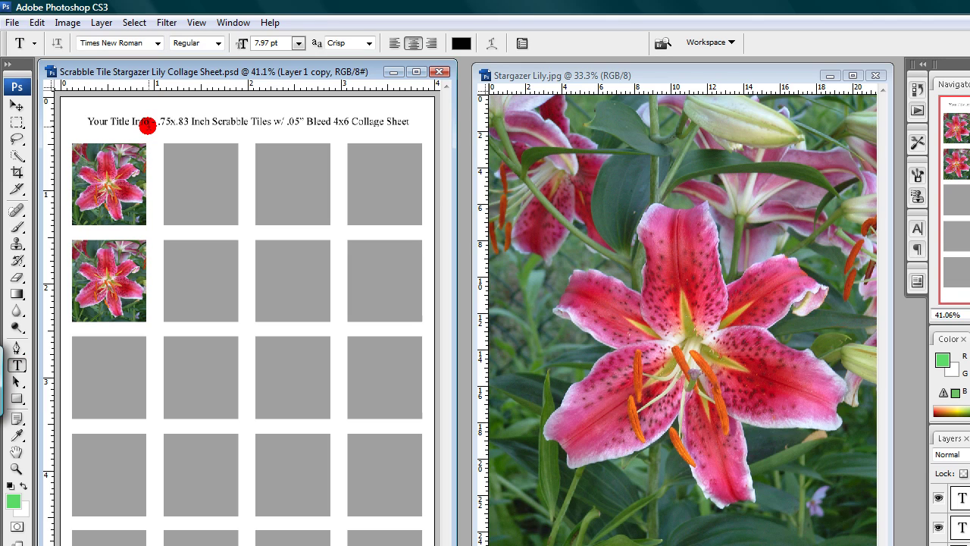
{"action": "left_click", "coordinate": [147, 126]}
{"action": "left_click_drag", "start_coordinate": [147, 126], "coordinate": [77, 122]}
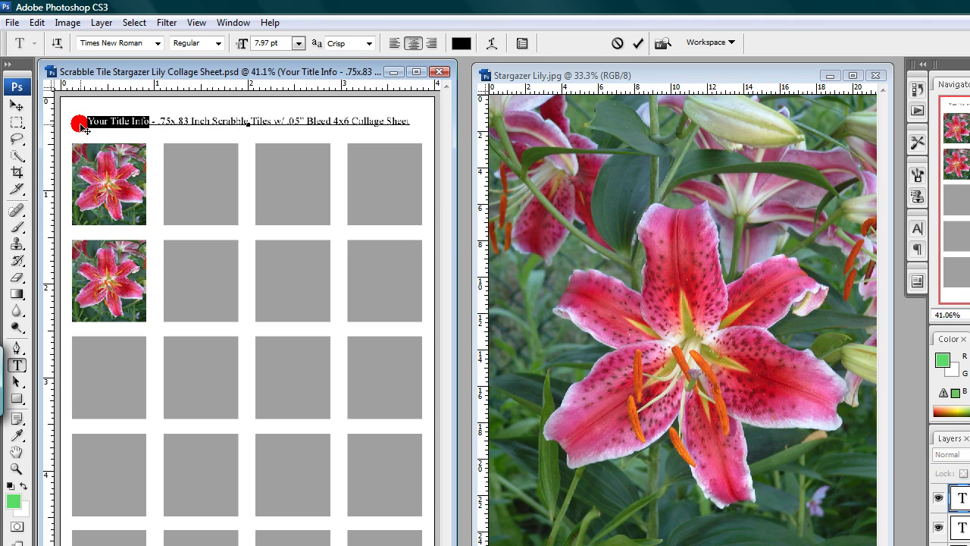
{"action": "type", "text": "Star"}
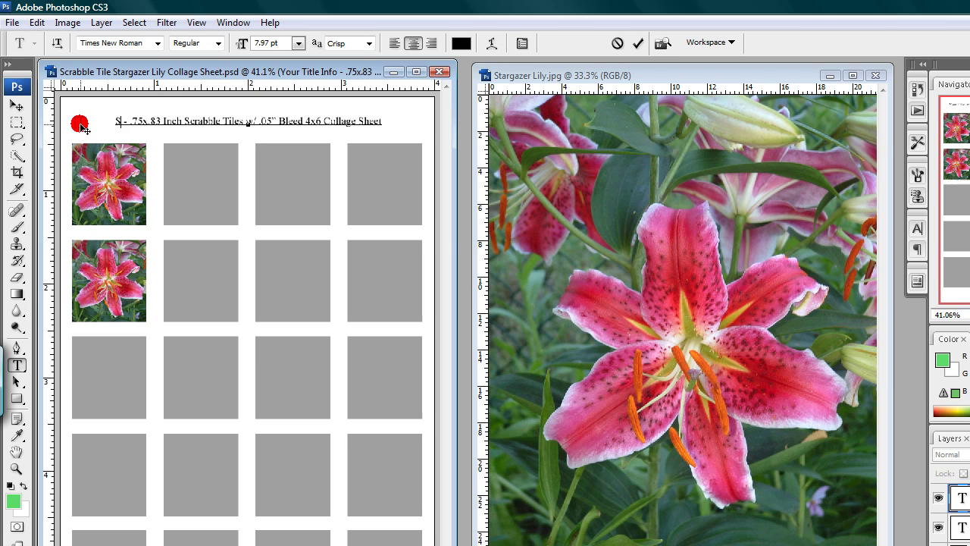
{"action": "type", "text": "gazer L"}
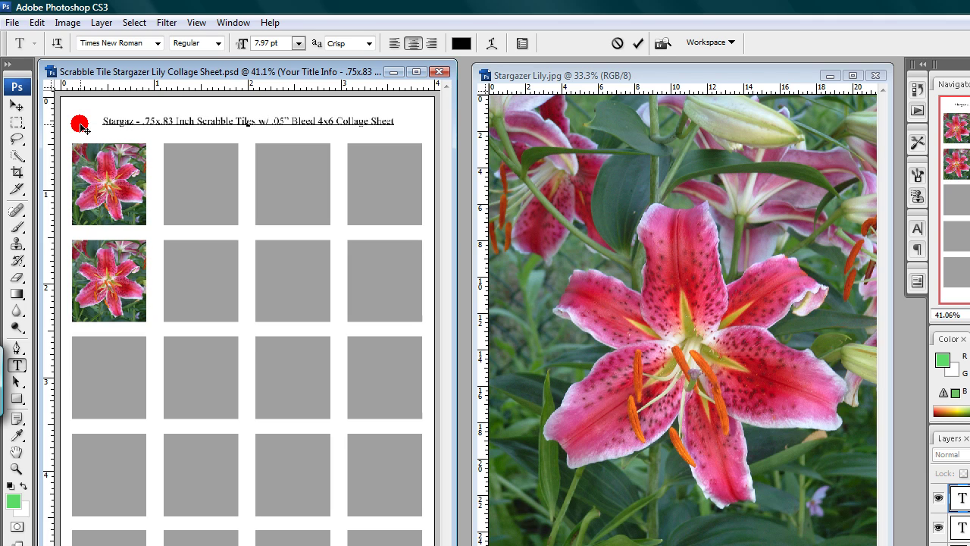
{"action": "type", "text": "ily"}
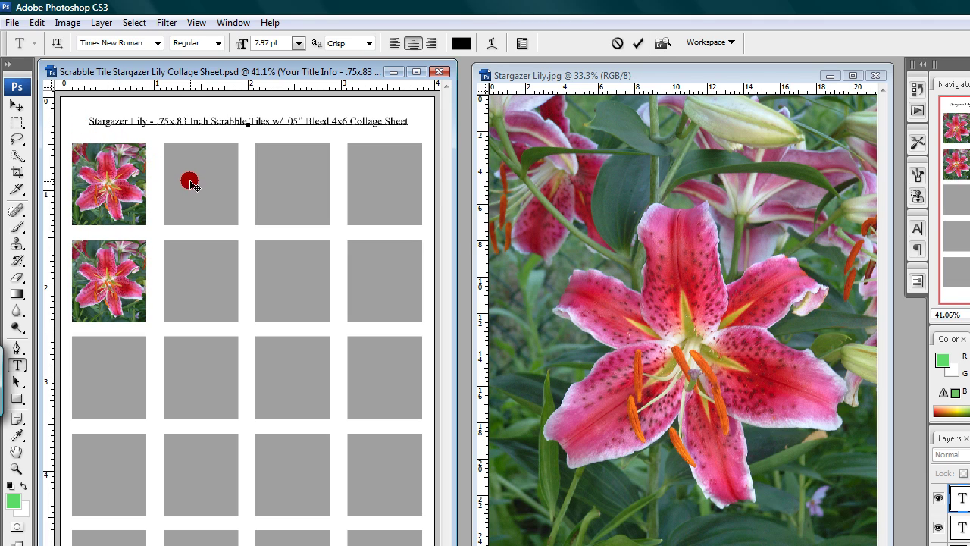
{"action": "left_click", "coordinate": [17, 104]}
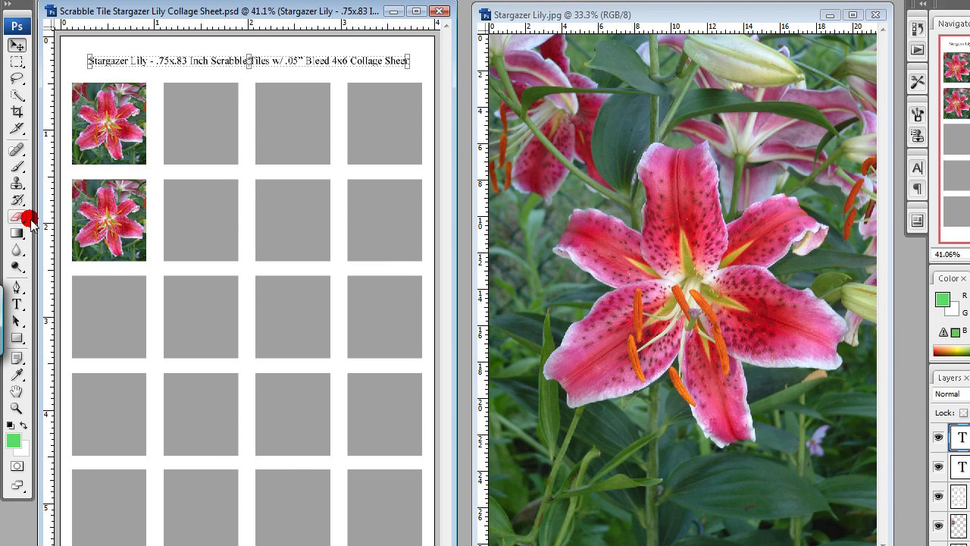
Replace "Your Copyright Info" after the © symbol below the tiles with "StefNeff Studio" and commit the text
{"action": "left_click", "coordinate": [17, 304]}
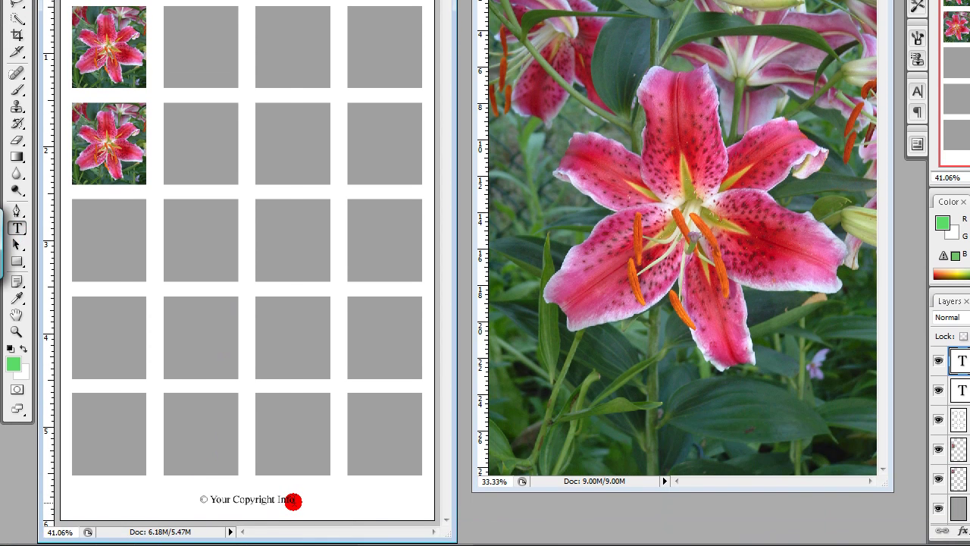
{"action": "left_click_drag", "start_coordinate": [292, 501], "coordinate": [211, 503]}
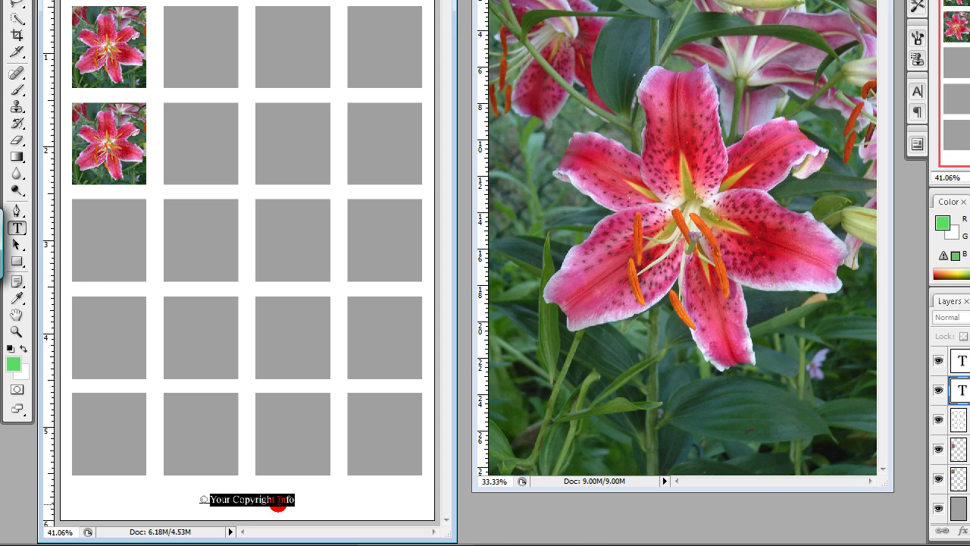
{"action": "type", "text": "Stef"}
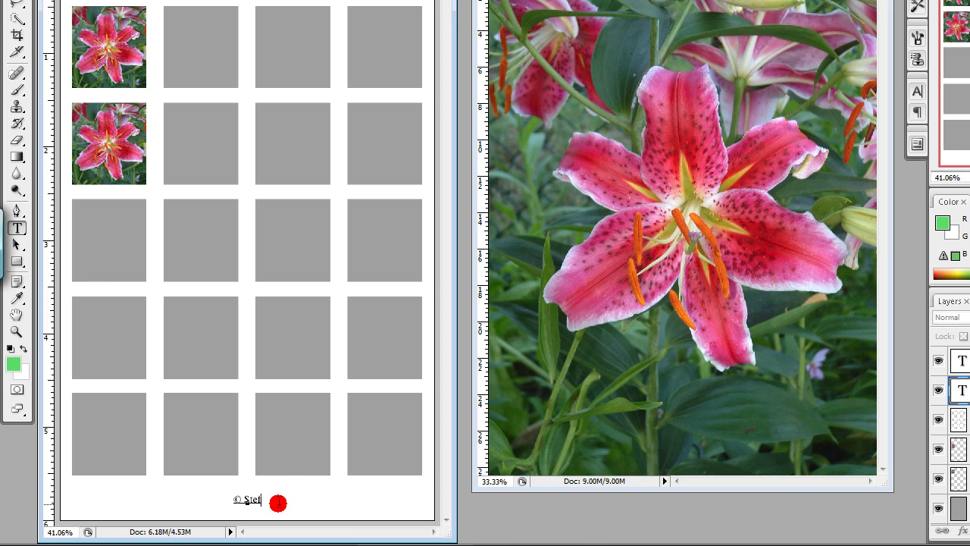
{"action": "type", "text": "Neff Saudio"}
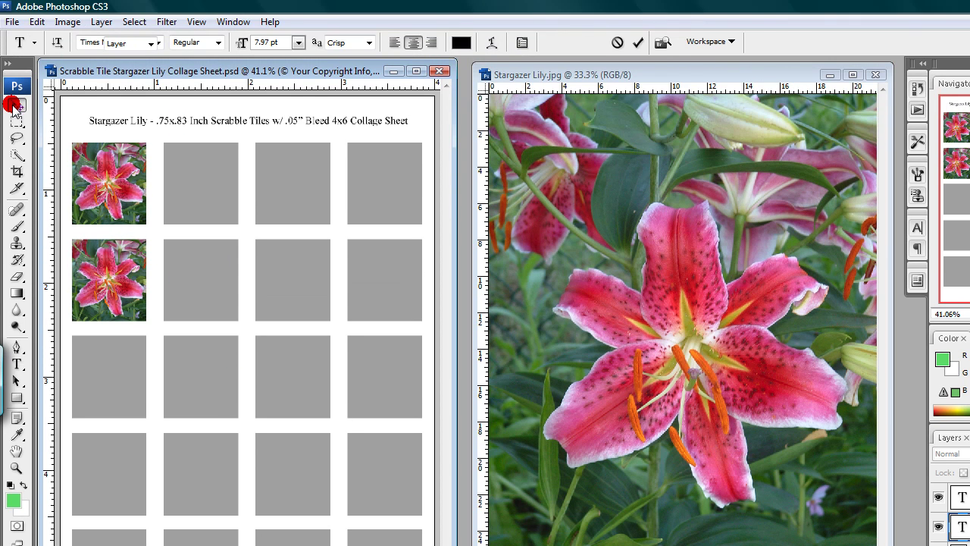
{"action": "left_click", "coordinate": [14, 104]}
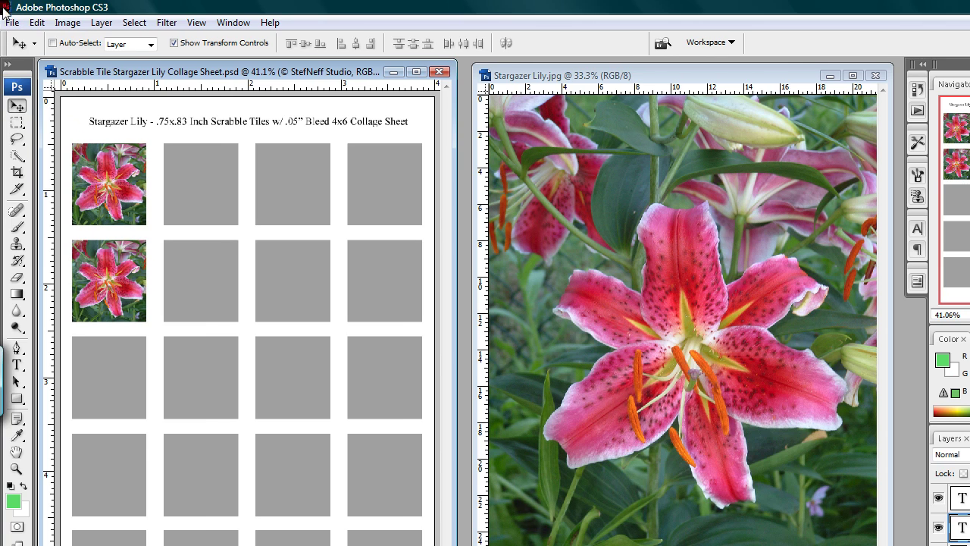
Save the layered sheet over Scrabble Tile Stargazer Lily Collage Sheet.psd in Photoshop format, with Maximize compatibility on
{"action": "left_click", "coordinate": [9, 23]}
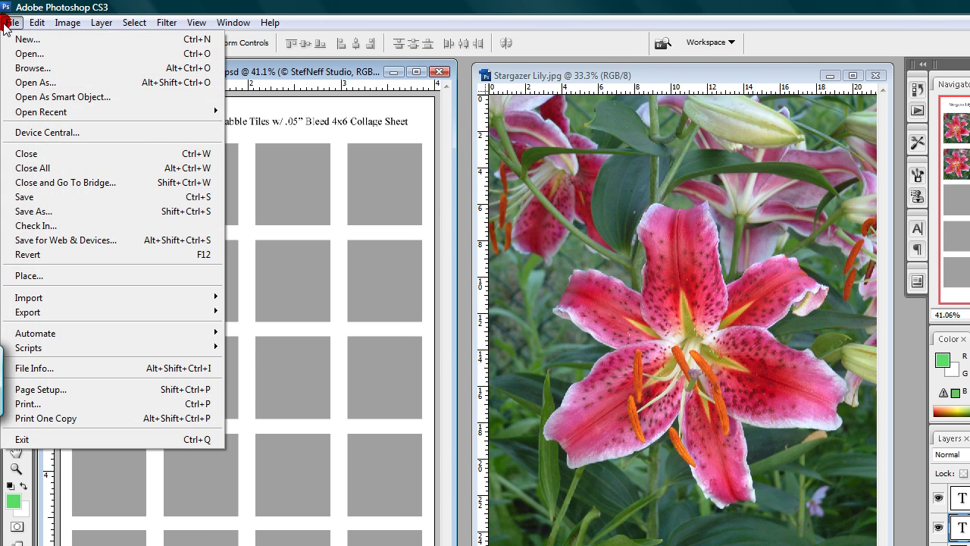
{"action": "left_click", "coordinate": [58, 211]}
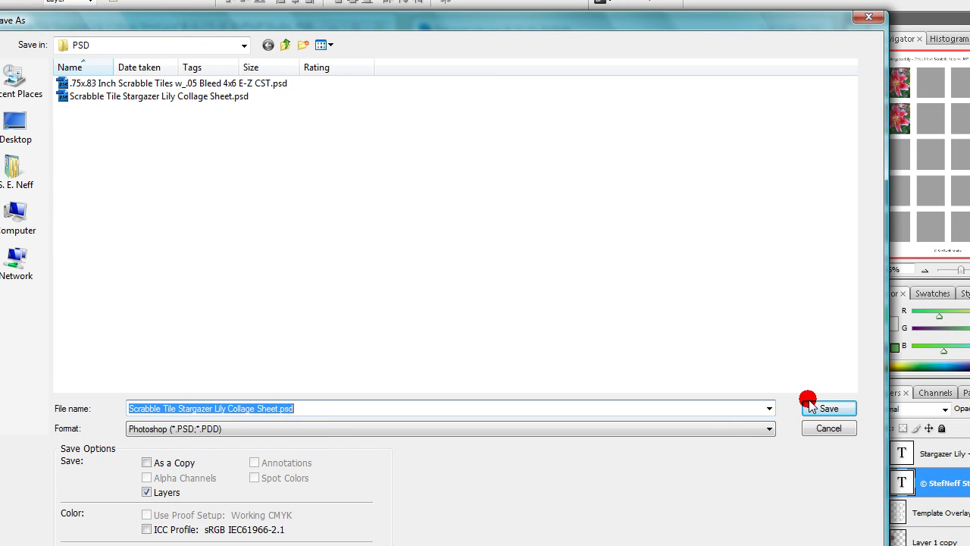
{"action": "left_click", "coordinate": [871, 453]}
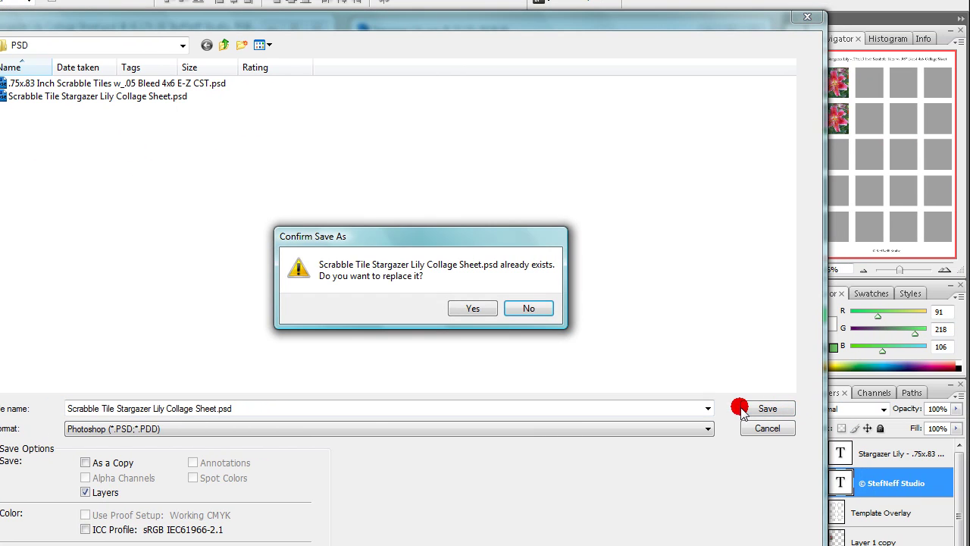
{"action": "left_click", "coordinate": [470, 309]}
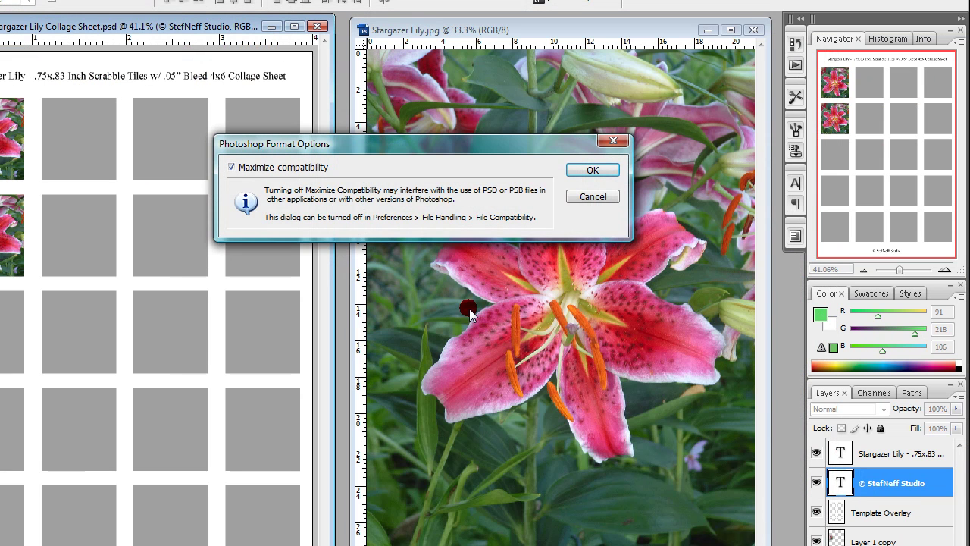
{"action": "left_click", "coordinate": [591, 169]}
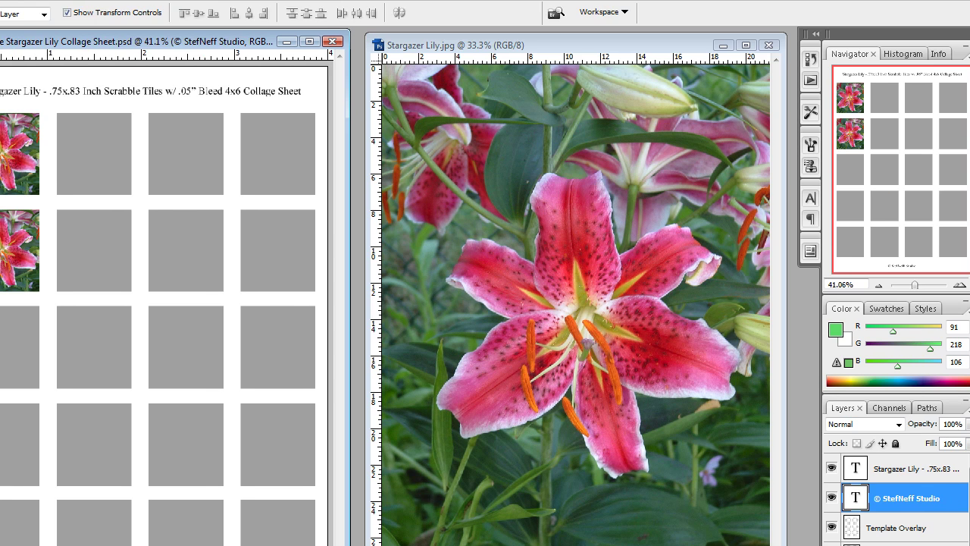
Save a copy of the collage sheet in JPEG format in the PSD folder, keeping the suggested file name
{"action": "key", "text": "alt+f"}
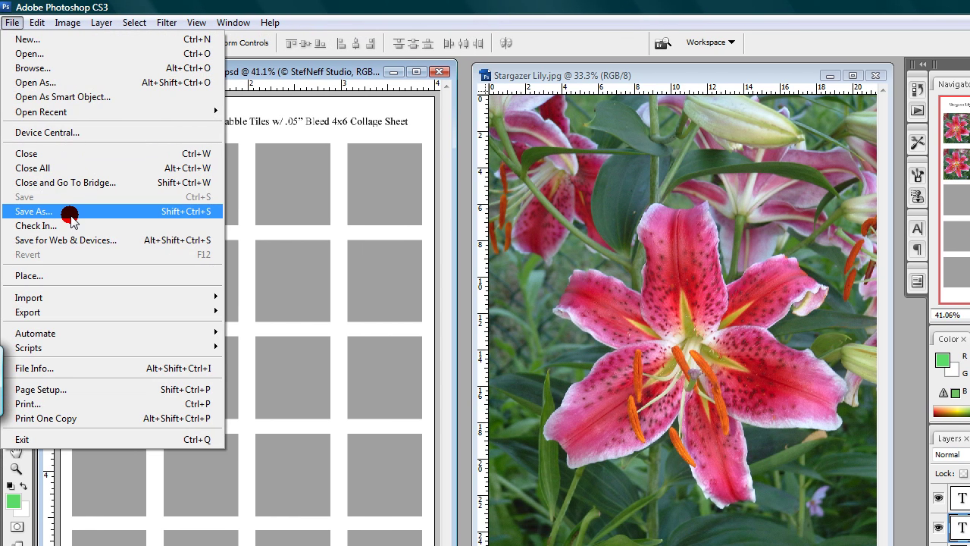
{"action": "left_click", "coordinate": [68, 212]}
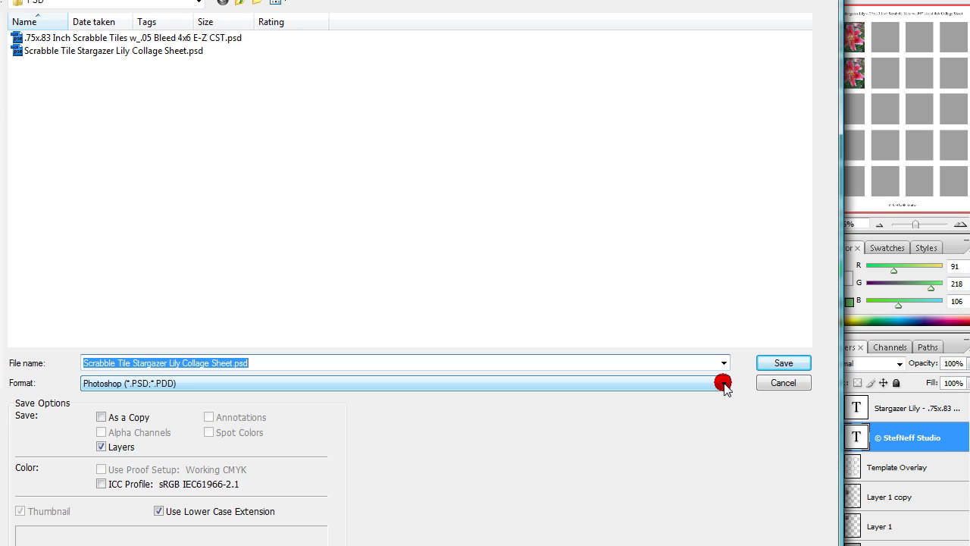
{"action": "left_click", "coordinate": [723, 384]}
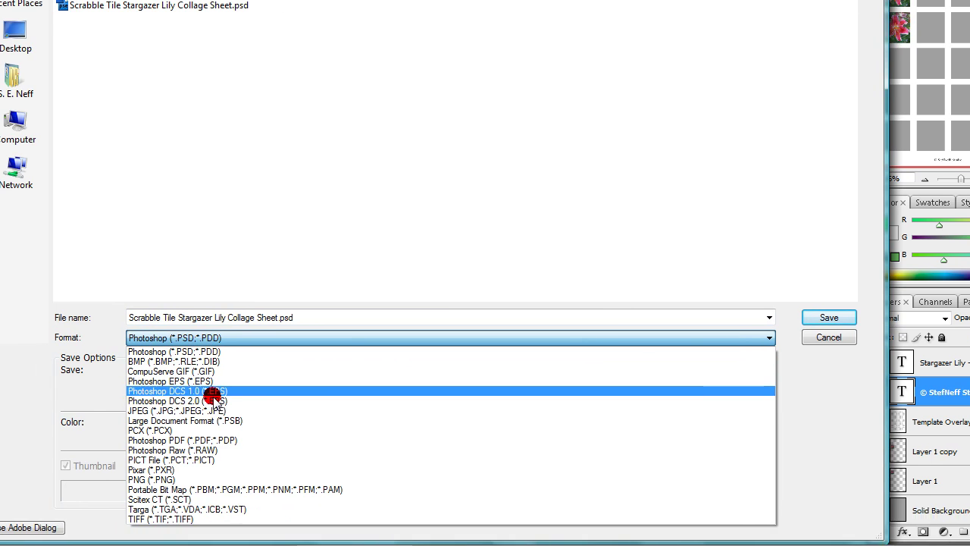
{"action": "left_click", "coordinate": [265, 410]}
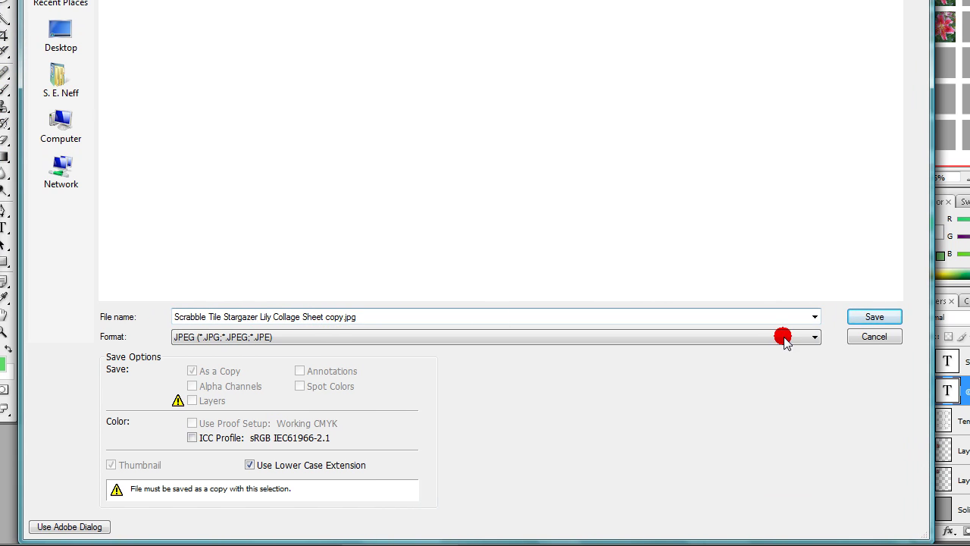
{"action": "left_click", "coordinate": [874, 318]}
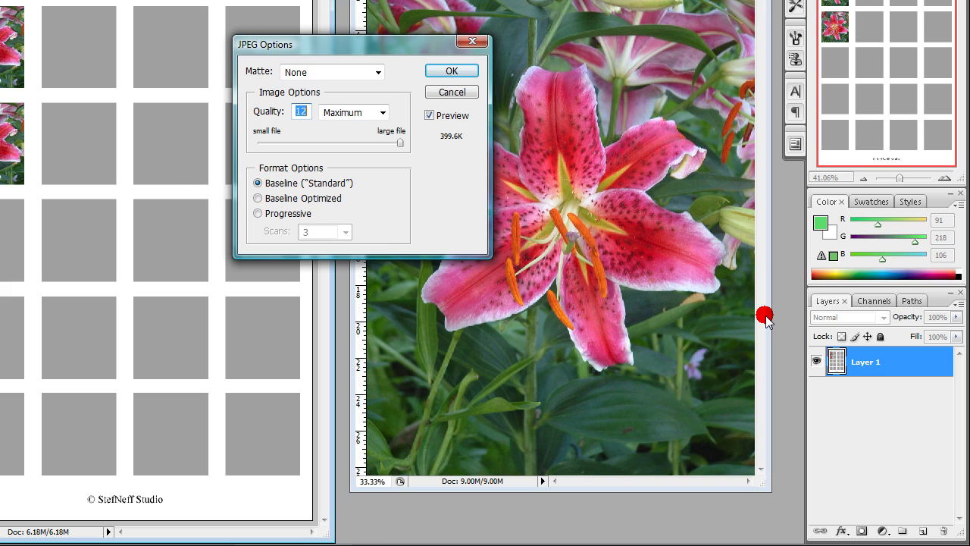
Keep the JPEG quality at 12 (Maximum) with the Baseline ("Standard") format option and confirm the export
{"action": "left_click", "coordinate": [392, 151]}
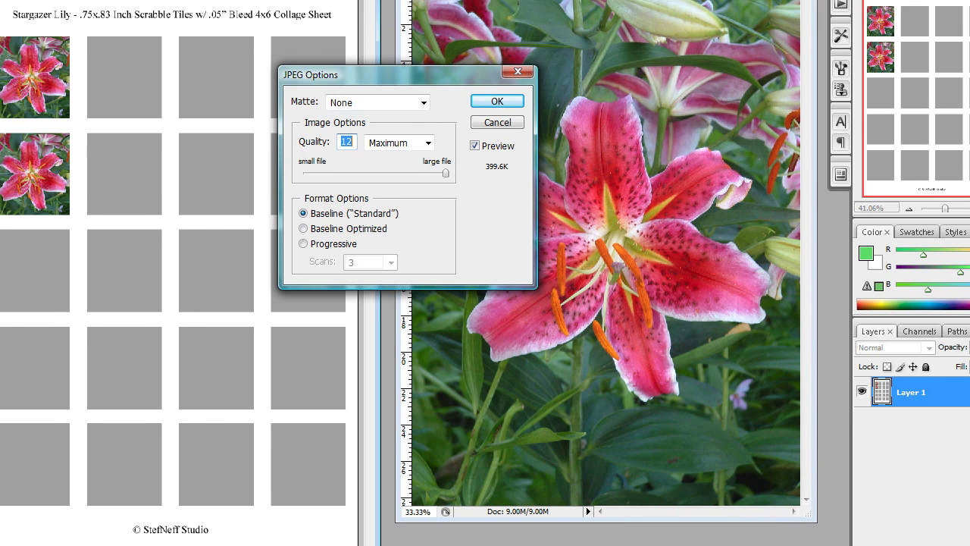
{"action": "mouse_move", "coordinate": [416, 160]}
{"action": "left_mouse_down"}
{"action": "mouse_move", "coordinate": [446, 173]}
{"action": "mouse_move", "coordinate": [429, 189]}
{"action": "mouse_move", "coordinate": [373, 191]}
{"action": "mouse_move", "coordinate": [452, 197]}
{"action": "left_mouse_up"}
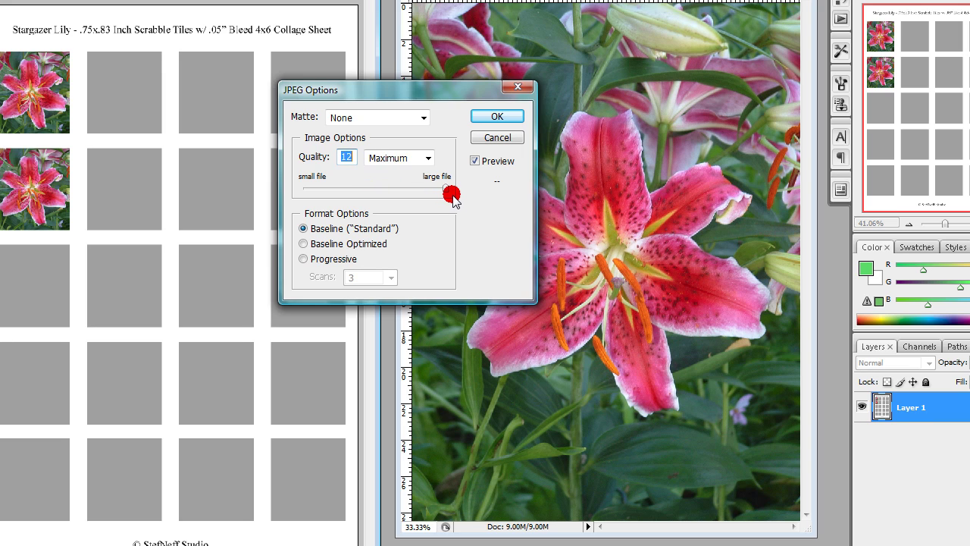
{"action": "left_click_drag", "start_coordinate": [452, 196], "coordinate": [453, 195]}
{"action": "left_click", "coordinate": [498, 116]}
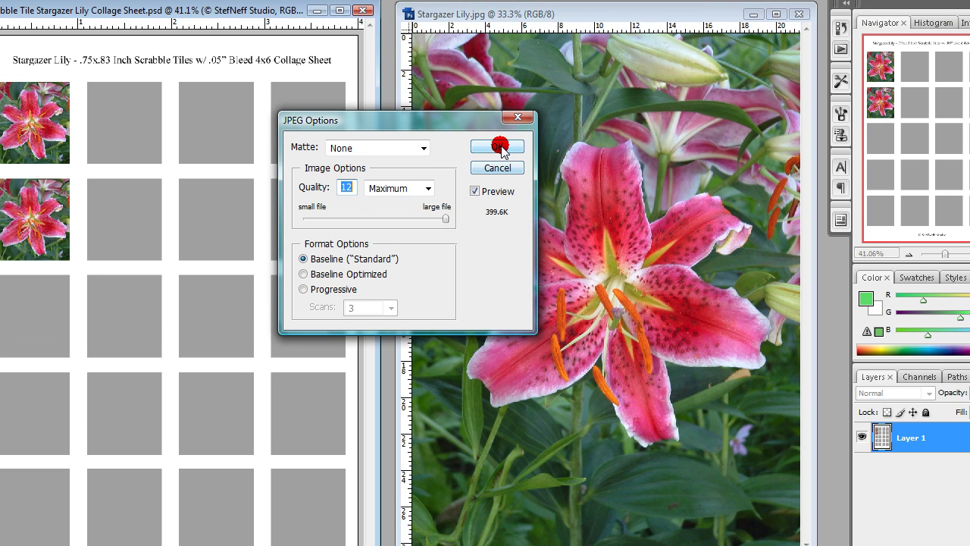